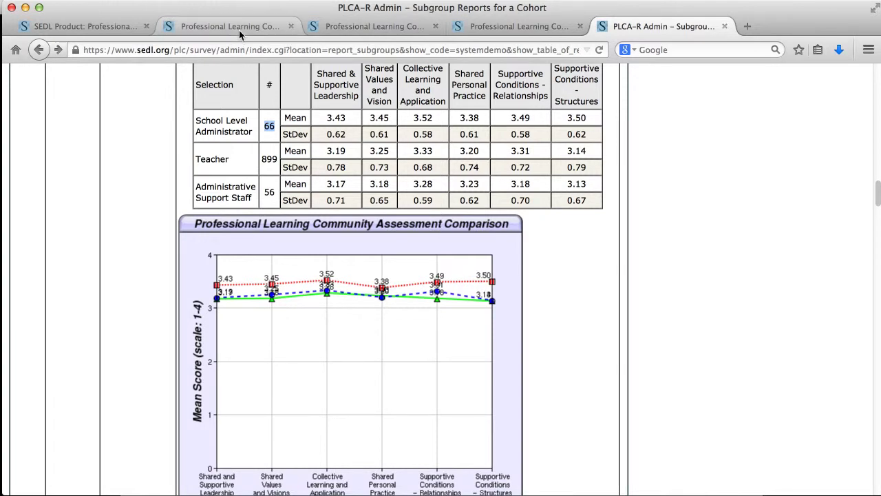
Sign in as the coordinator with the saved credentials and reach the empty PLCA-R cohort list
{"action": "left_click", "coordinate": [239, 29]}
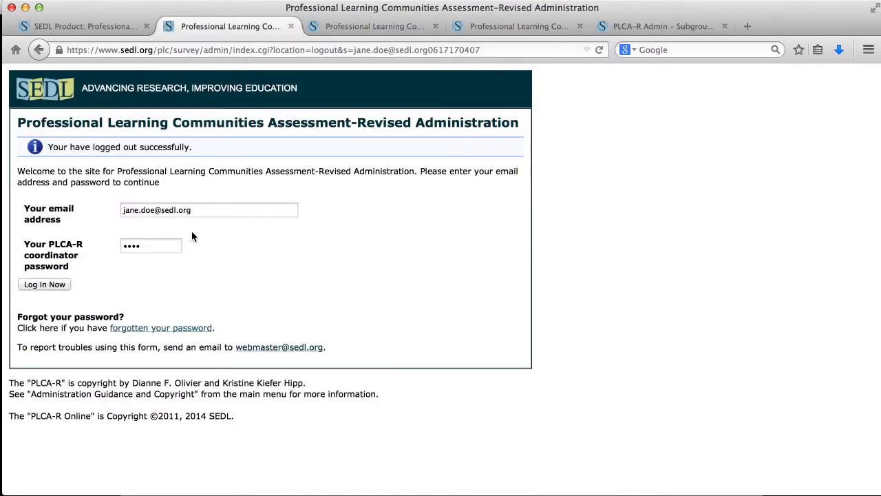
{"action": "left_click", "coordinate": [61, 283]}
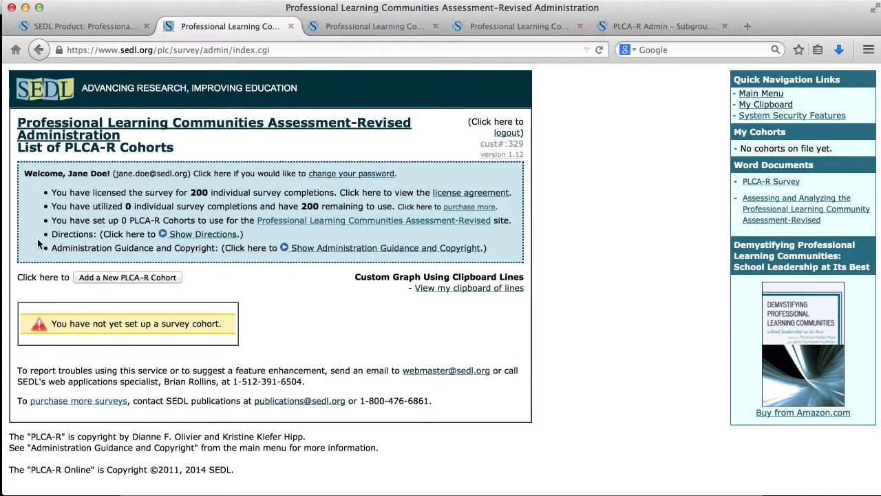
Expand and collapse the setup directions, then expand the Administration Guidance and Copyright section
{"action": "left_click", "coordinate": [196, 238]}
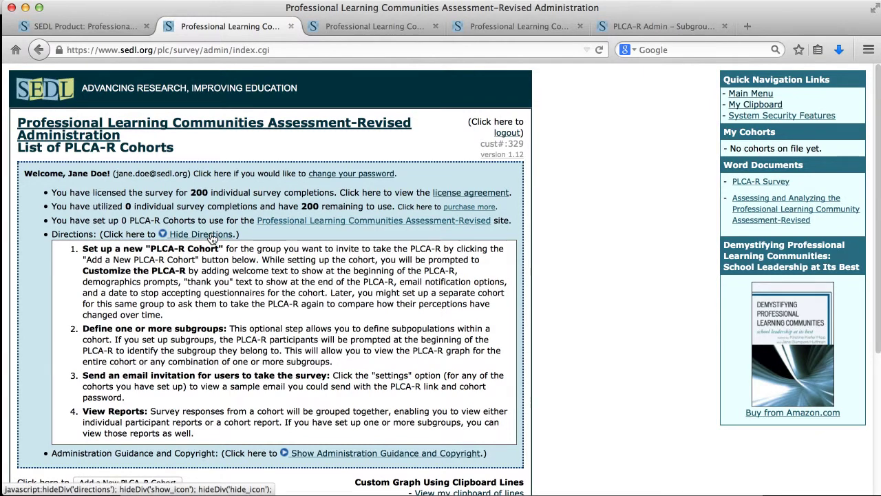
{"action": "left_click", "coordinate": [213, 235]}
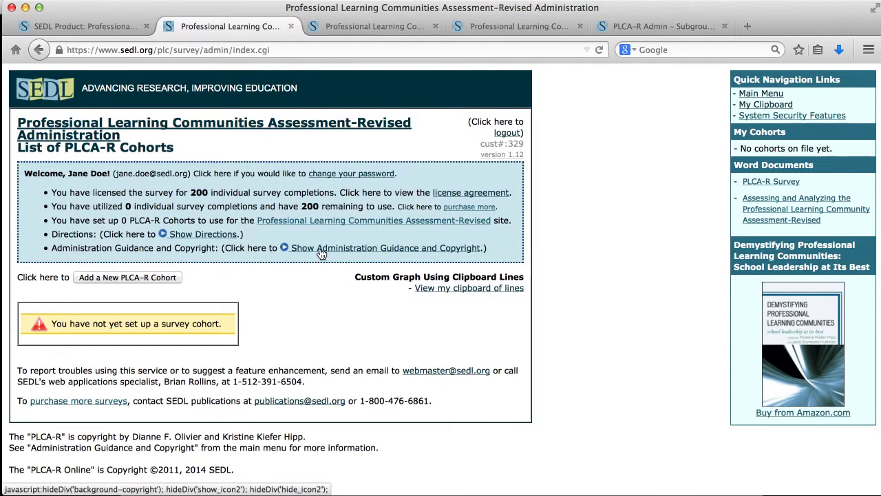
{"action": "left_click", "coordinate": [321, 254]}
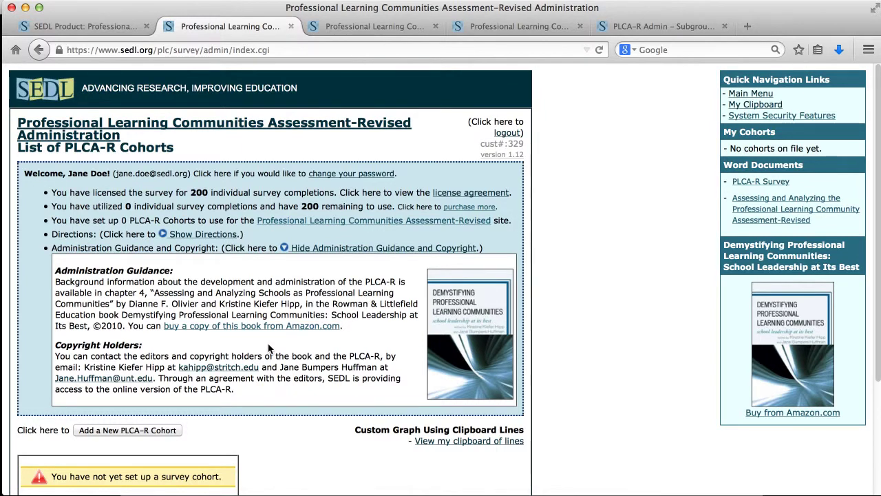
Collapse the Administration Guidance and Copyright section on the cohort list page
{"action": "left_click", "coordinate": [311, 252]}
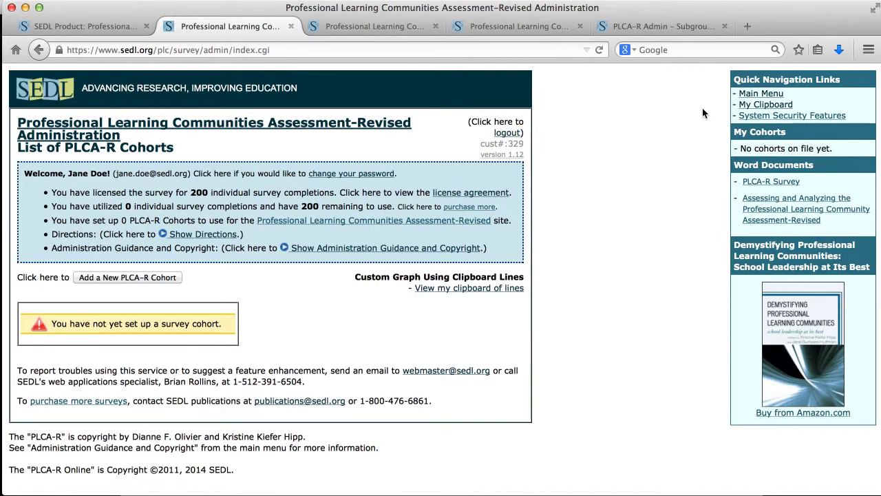
{"action": "left_click", "coordinate": [755, 117]}
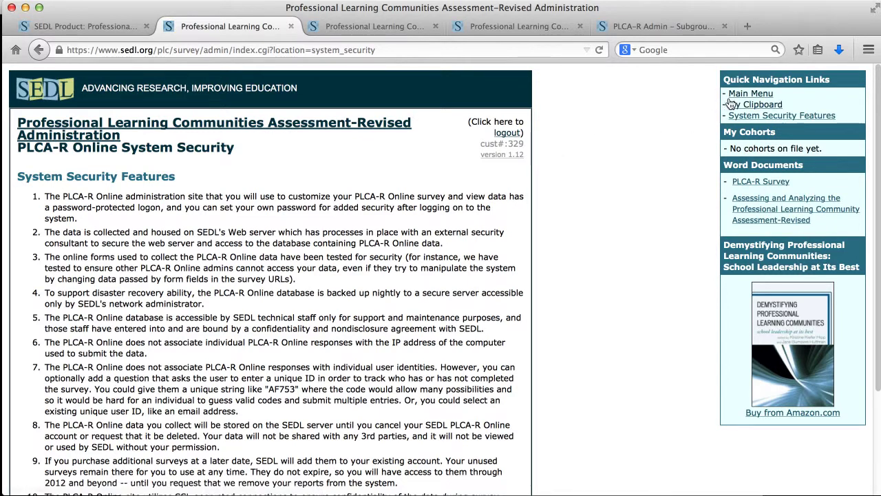
{"action": "left_click", "coordinate": [282, 127]}
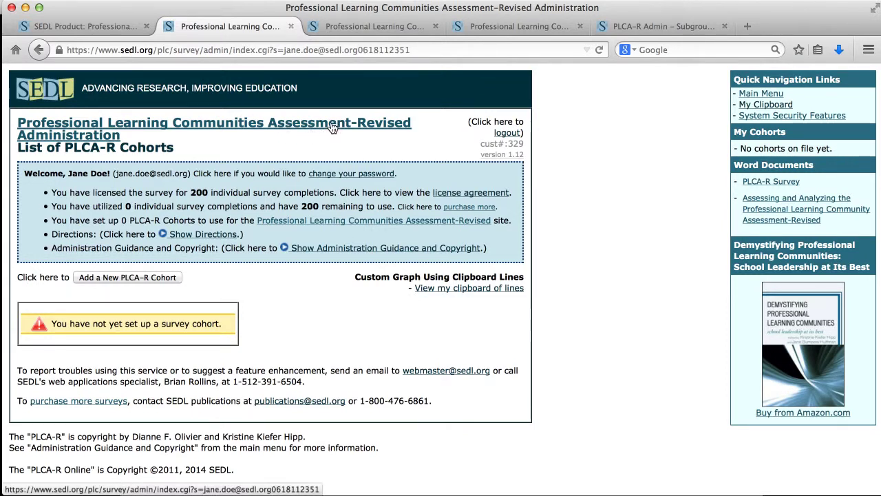
Add a new PLCA-R cohort and name it 'My District May 2014'
{"action": "left_click", "coordinate": [144, 274]}
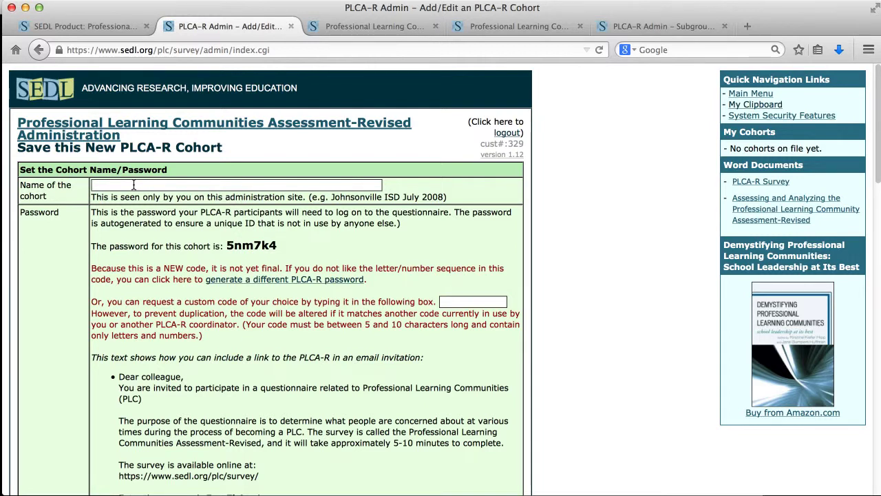
{"action": "type", "text": "My District"}
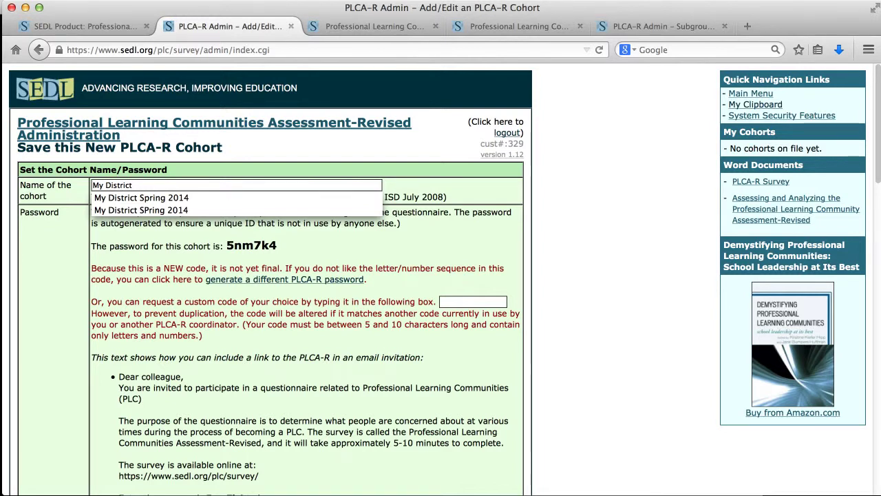
{"action": "type", "text": " May 2014"}
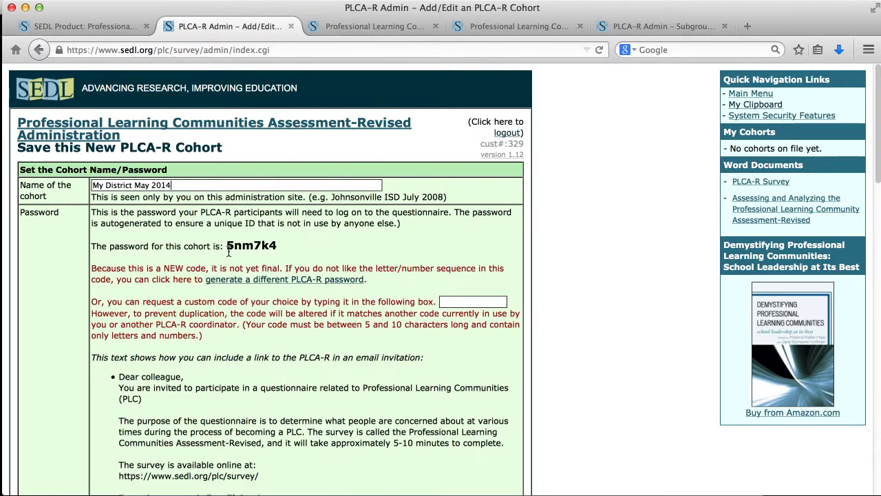
{"action": "scroll", "coordinate": [414, 273], "scroll_direction": "down", "scroll_amount": 2}
{"action": "scroll", "coordinate": [413, 276], "scroll_direction": "down", "scroll_amount": 1}
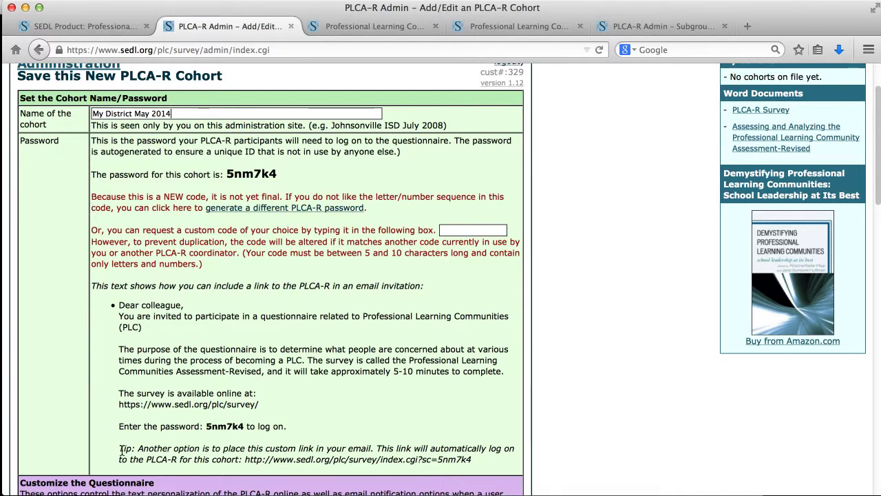
{"action": "left_click_drag", "start_coordinate": [120, 450], "coordinate": [471, 463]}
{"action": "left_click", "coordinate": [242, 453]}
{"action": "left_click_drag", "start_coordinate": [244, 460], "coordinate": [470, 463]}
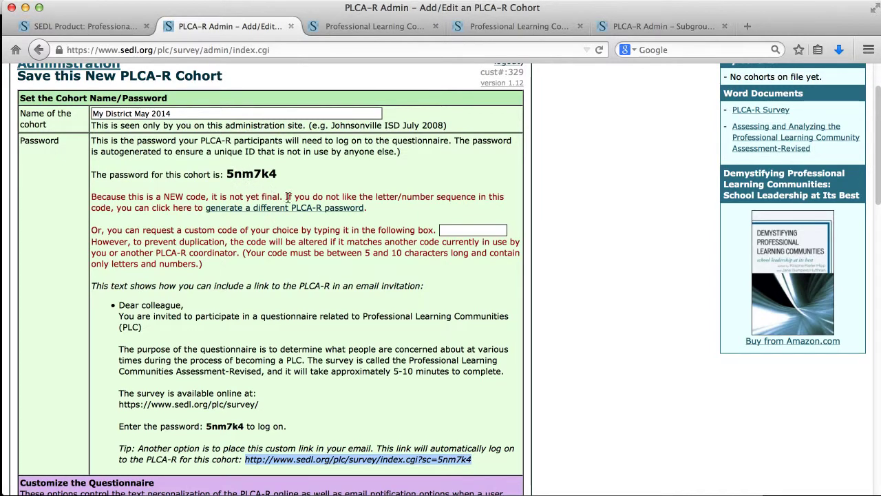
{"action": "left_click", "coordinate": [451, 230]}
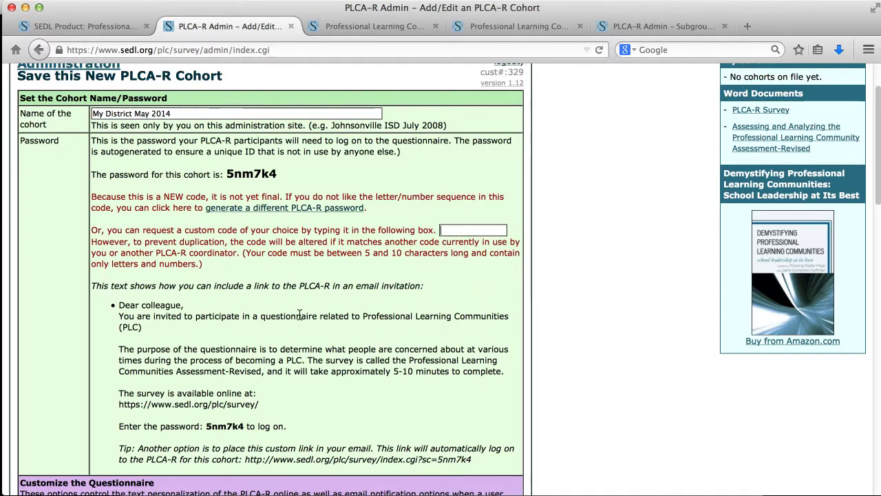
{"action": "scroll", "coordinate": [381, 283], "scroll_direction": "down", "scroll_amount": 1}
{"action": "scroll", "coordinate": [380, 283], "scroll_direction": "down", "scroll_amount": 3}
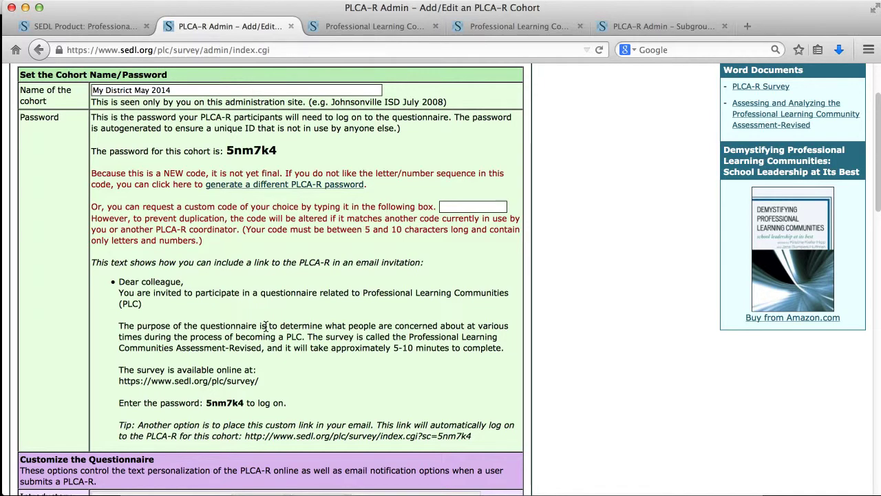
Add a consent checkbox to the cohort's survey introduction
{"action": "scroll", "coordinate": [265, 326], "scroll_direction": "down", "scroll_amount": 4}
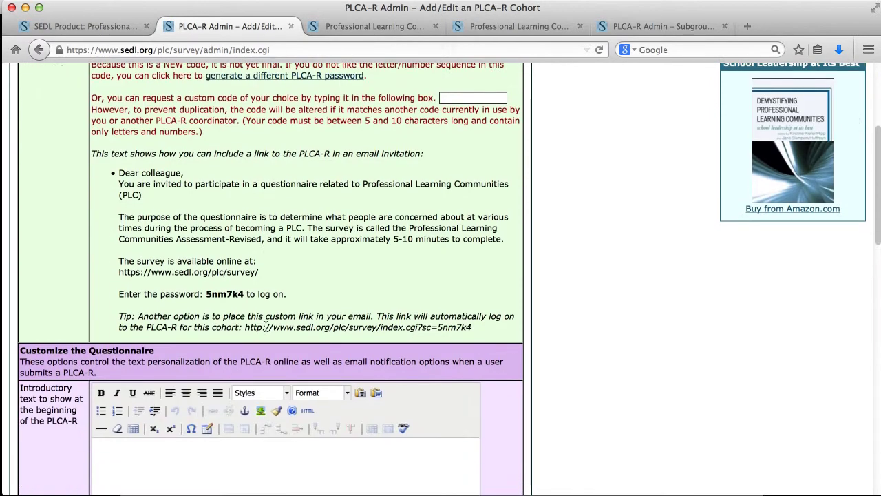
{"action": "scroll", "coordinate": [266, 326], "scroll_direction": "down", "scroll_amount": 8}
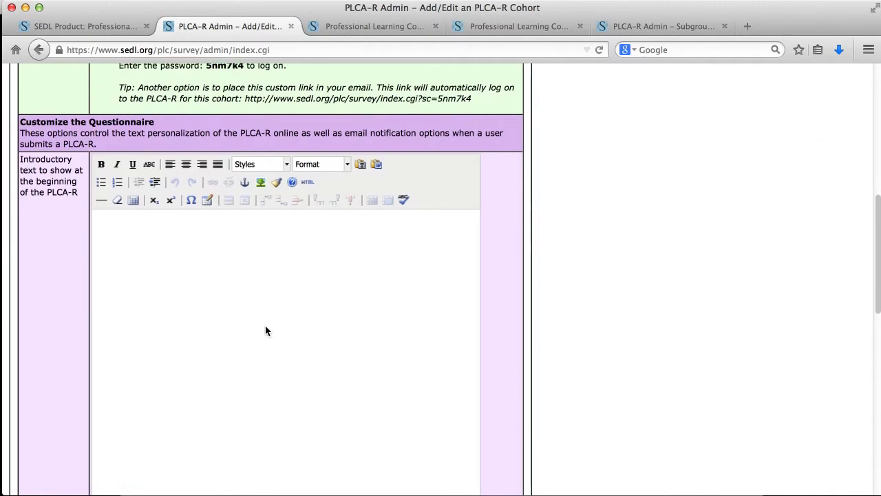
{"action": "scroll", "coordinate": [266, 325], "scroll_direction": "down", "scroll_amount": 1}
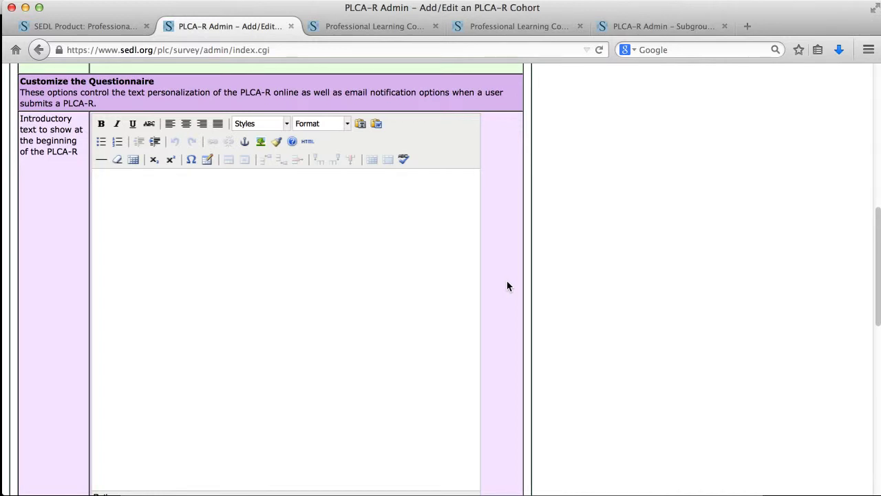
{"action": "scroll", "coordinate": [508, 286], "scroll_direction": "down", "scroll_amount": 1}
{"action": "scroll", "coordinate": [509, 286], "scroll_direction": "down", "scroll_amount": 3}
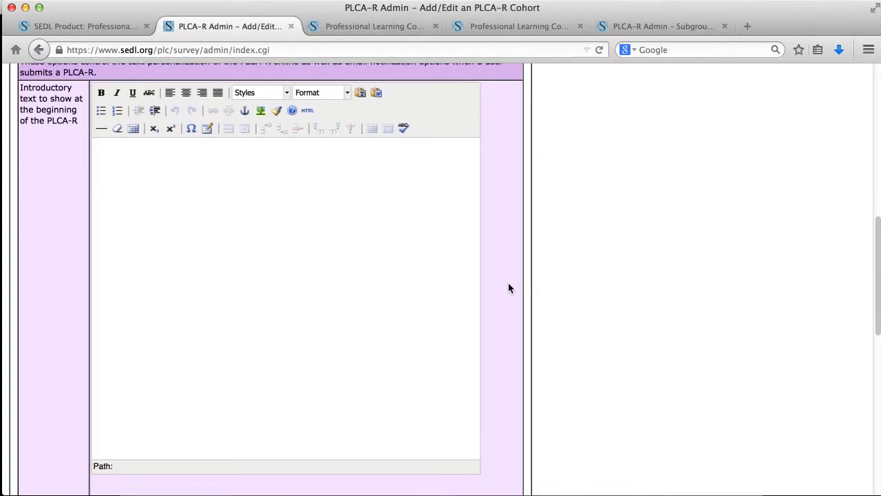
{"action": "scroll", "coordinate": [509, 287], "scroll_direction": "down", "scroll_amount": 4}
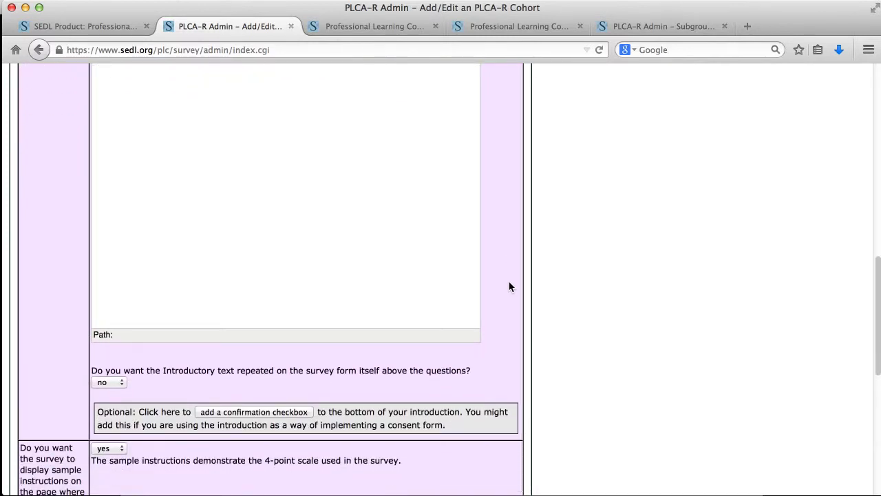
{"action": "scroll", "coordinate": [509, 286], "scroll_direction": "down", "scroll_amount": 7}
{"action": "scroll", "coordinate": [509, 286], "scroll_direction": "down", "scroll_amount": 2}
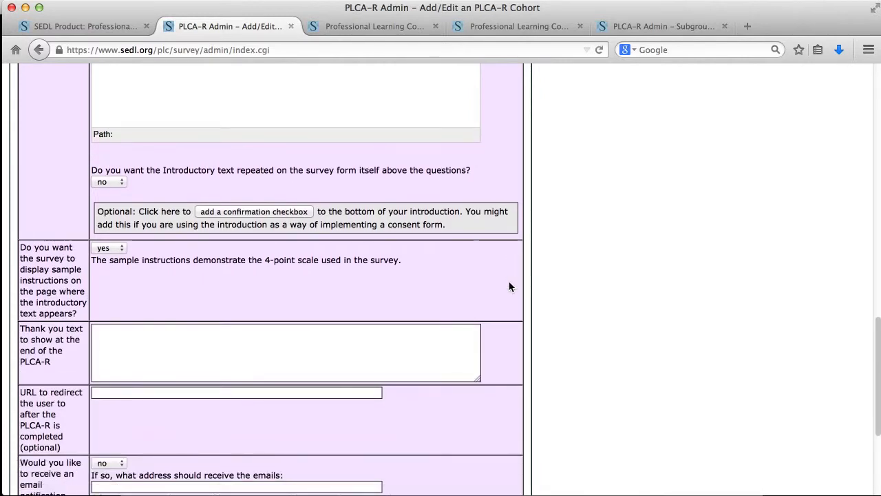
{"action": "left_click", "coordinate": [275, 212]}
Save the 'My District May 2014' cohort, which lists a 12/31/2016 closing date
{"action": "scroll", "coordinate": [523, 254], "scroll_direction": "up", "scroll_amount": 10}
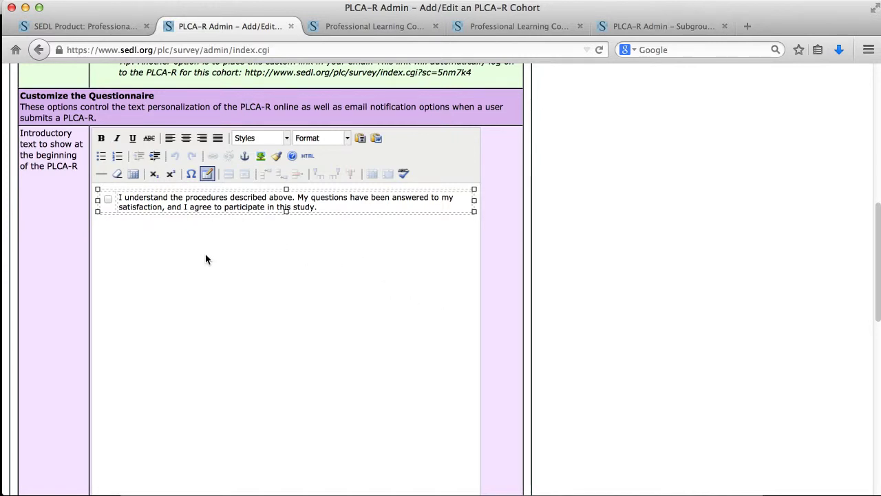
{"action": "scroll", "coordinate": [580, 333], "scroll_direction": "down", "scroll_amount": 10}
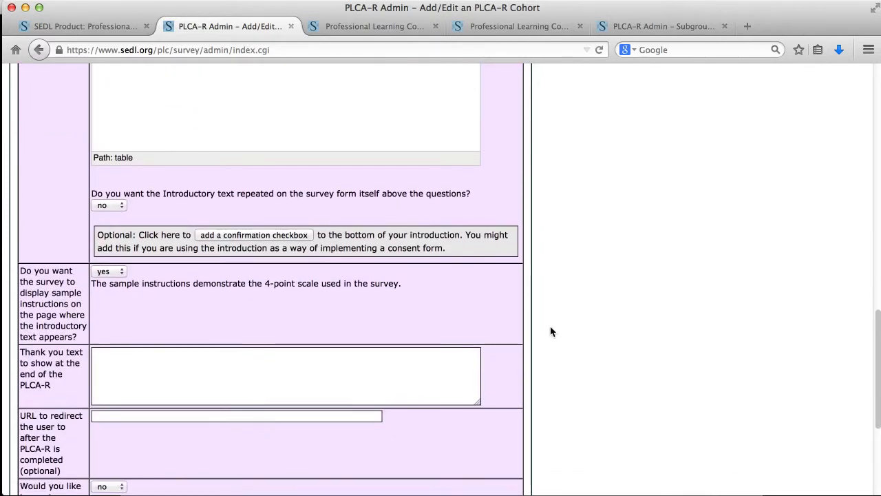
{"action": "scroll", "coordinate": [551, 329], "scroll_direction": "down", "scroll_amount": 4}
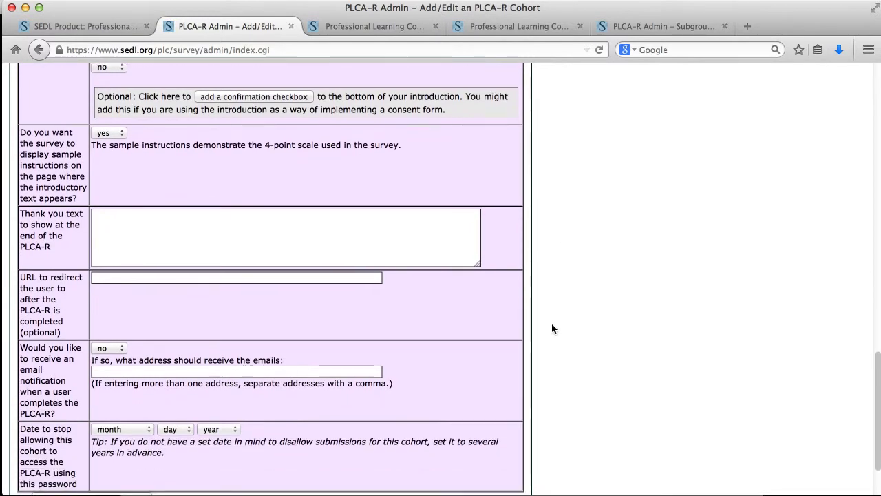
{"action": "scroll", "coordinate": [551, 329], "scroll_direction": "down", "scroll_amount": 2}
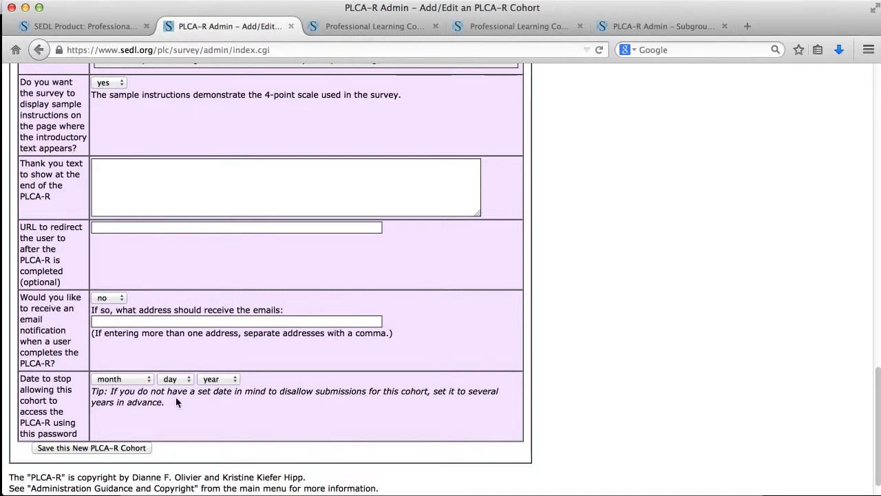
{"action": "scroll", "coordinate": [166, 398], "scroll_direction": "down", "scroll_amount": 1}
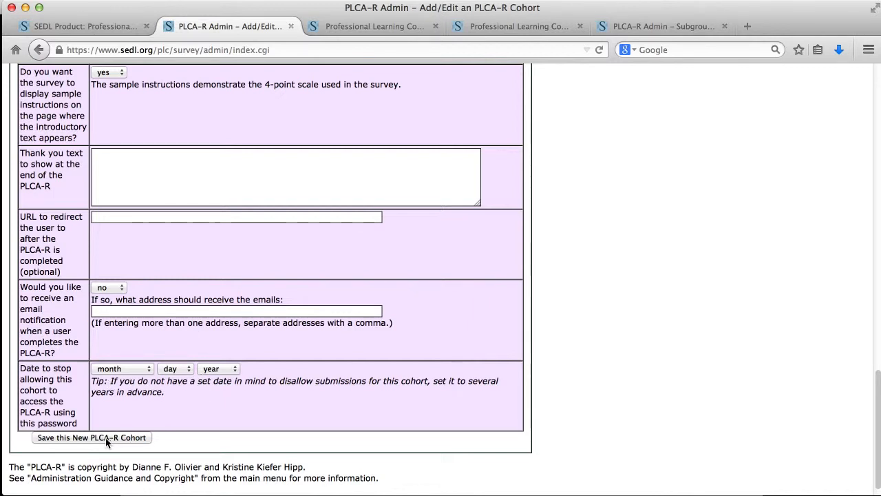
{"action": "left_click", "coordinate": [85, 437]}
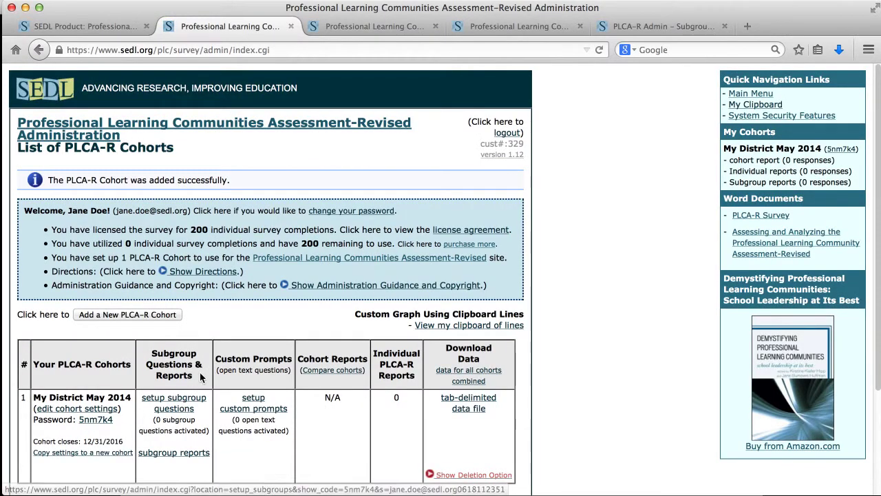
{"action": "scroll", "coordinate": [201, 376], "scroll_direction": "down", "scroll_amount": 4}
{"action": "scroll", "coordinate": [200, 377], "scroll_direction": "up", "scroll_amount": 2}
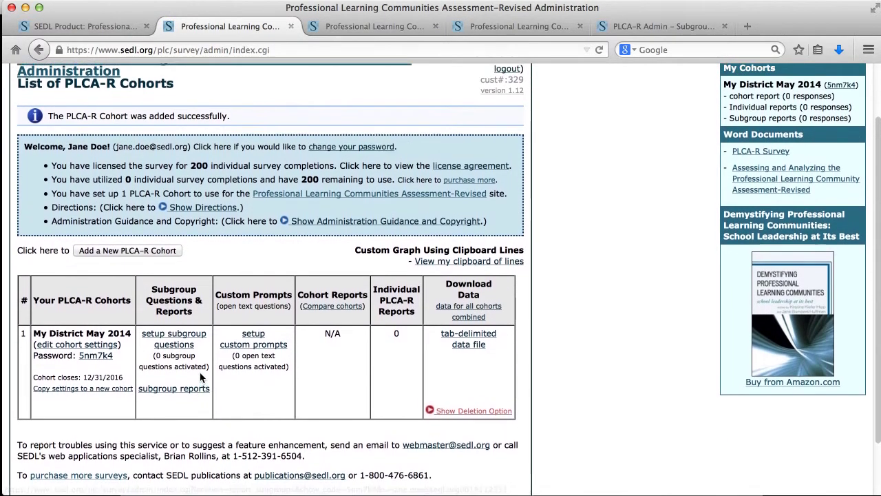
{"action": "left_click_drag", "start_coordinate": [48, 116], "coordinate": [236, 112]}
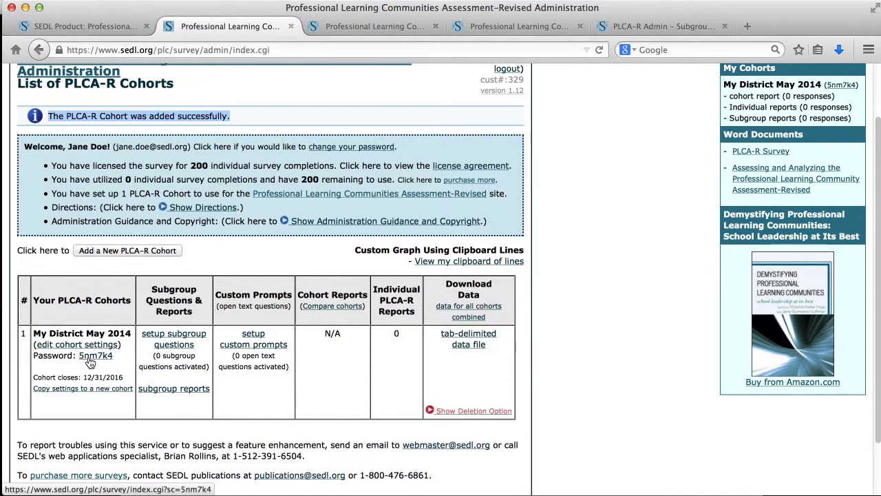
Open the cohort's survey link in a new tab, accept consent, and reach the Shared and Supportive Leadership statements
{"action": "left_click", "coordinate": [92, 356]}
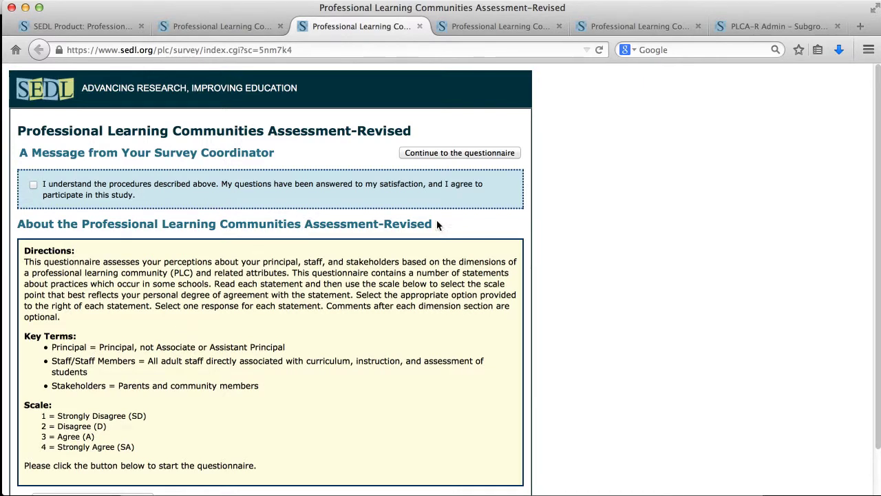
{"action": "left_click", "coordinate": [33, 184]}
{"action": "scroll", "coordinate": [96, 214], "scroll_direction": "down", "scroll_amount": 2}
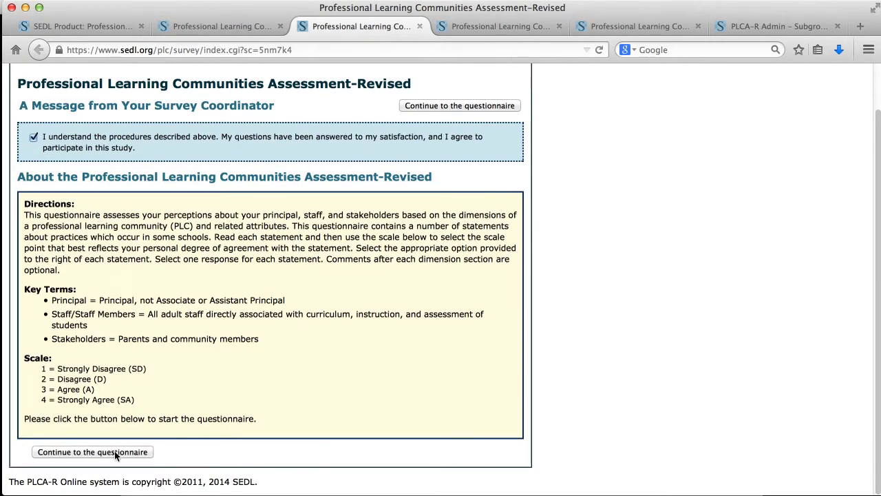
{"action": "left_click", "coordinate": [115, 452]}
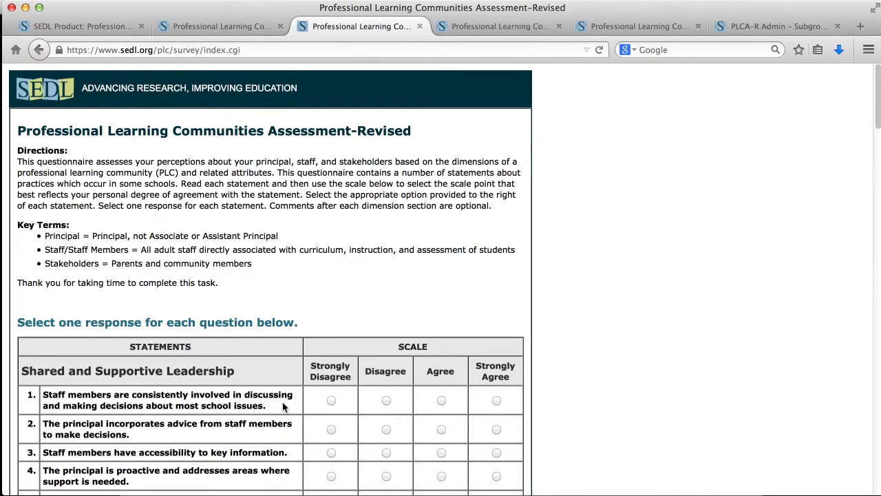
{"action": "scroll", "coordinate": [216, 426], "scroll_direction": "down", "scroll_amount": 2}
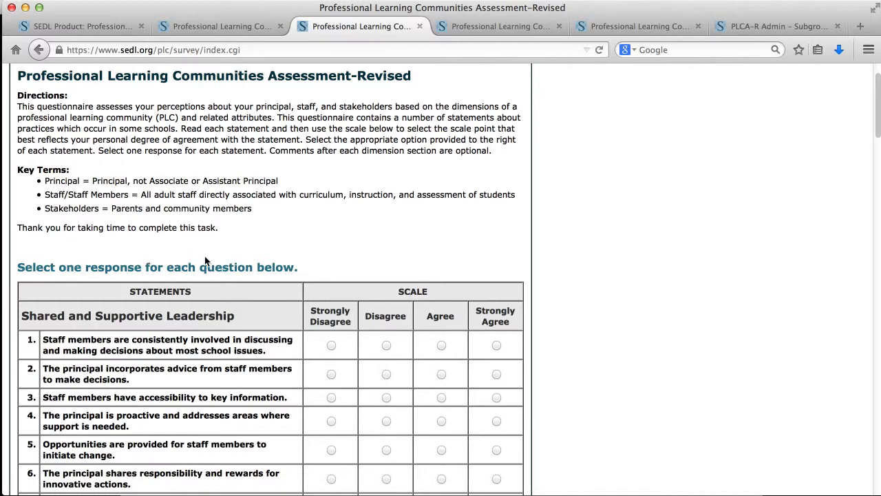
Close the survey preview and open subgroup question setup for My District May 2014
{"action": "left_click", "coordinate": [418, 26]}
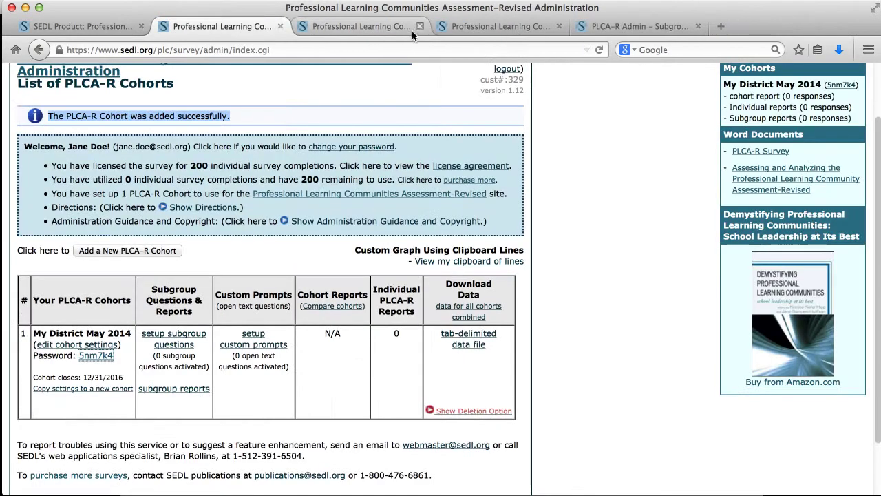
{"action": "left_click", "coordinate": [144, 314]}
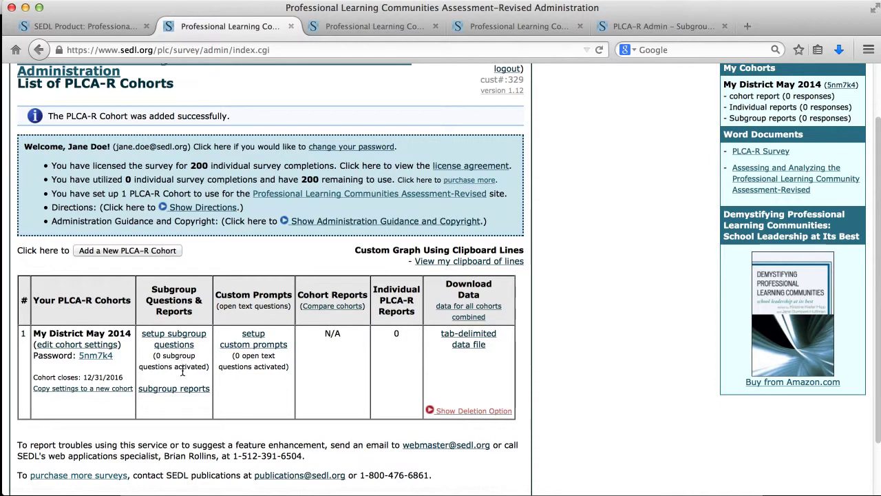
{"action": "left_click", "coordinate": [177, 344]}
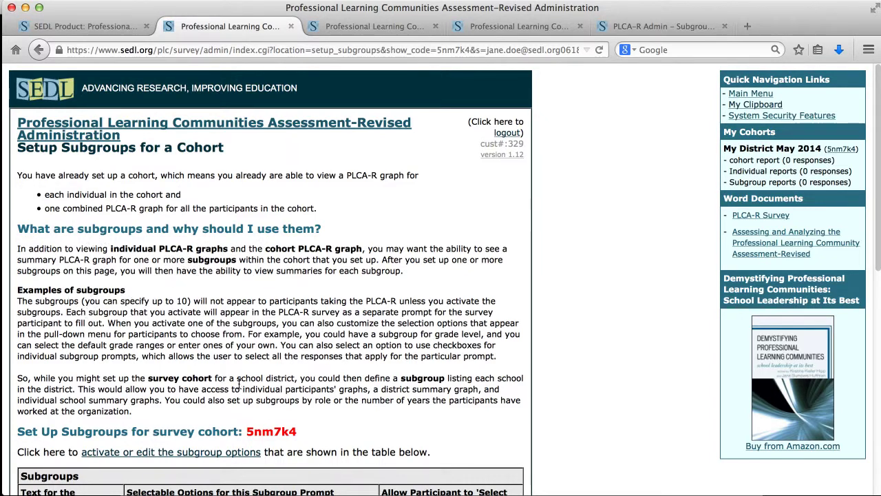
{"action": "scroll", "coordinate": [261, 355], "scroll_direction": "down", "scroll_amount": 3}
{"action": "scroll", "coordinate": [262, 355], "scroll_direction": "down", "scroll_amount": 1}
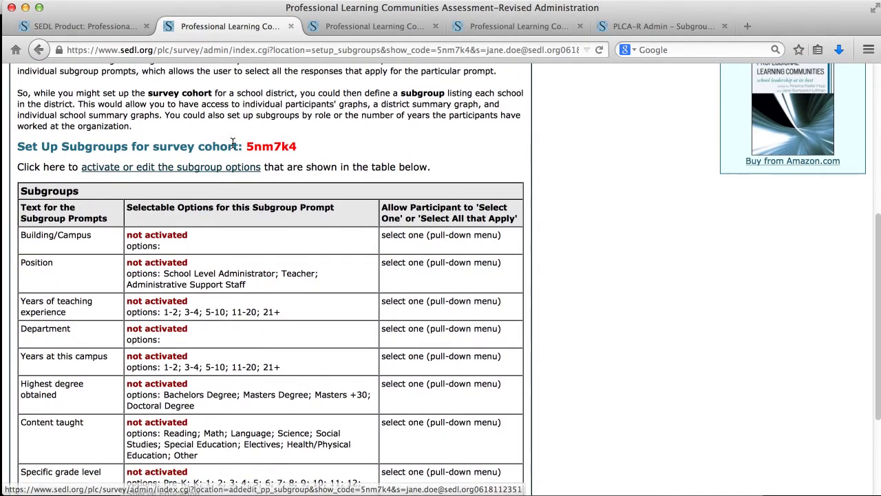
{"action": "scroll", "coordinate": [377, 252], "scroll_direction": "down", "scroll_amount": 1}
{"action": "scroll", "coordinate": [377, 252], "scroll_direction": "down", "scroll_amount": 1}
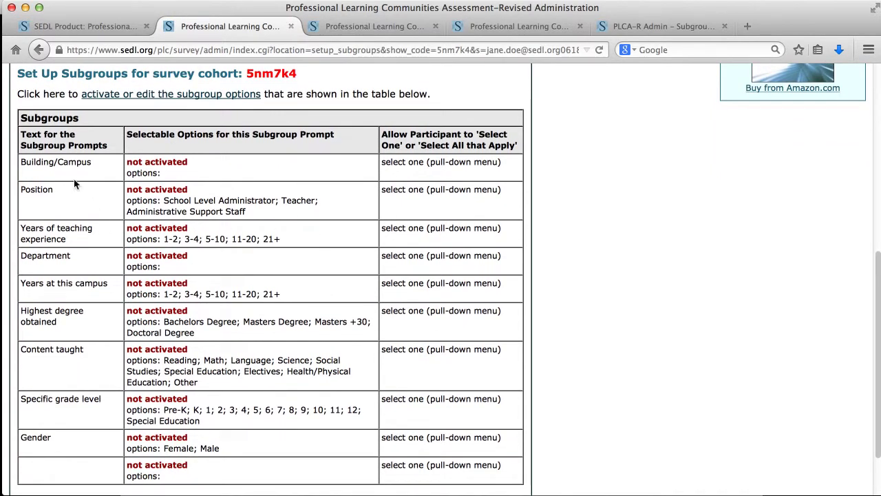
{"action": "double_click", "coordinate": [182, 160]}
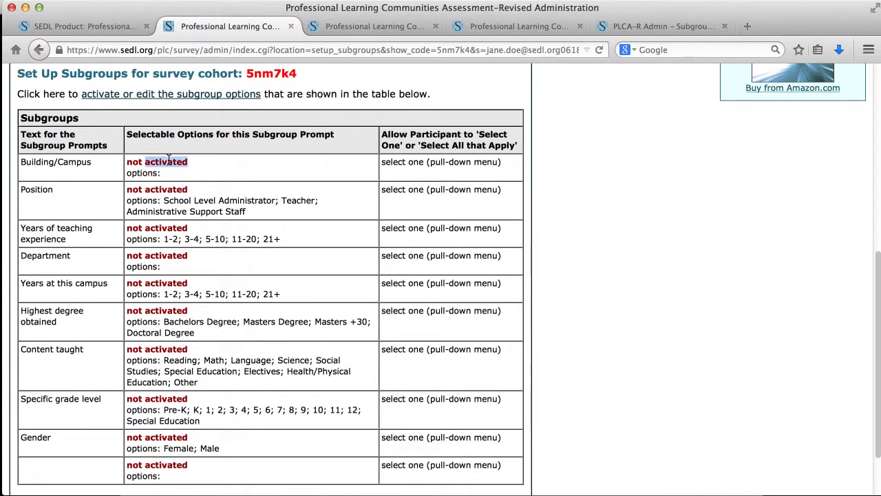
{"action": "left_click_drag", "start_coordinate": [188, 163], "coordinate": [127, 162]}
{"action": "scroll", "coordinate": [213, 206], "scroll_direction": "up", "scroll_amount": 3}
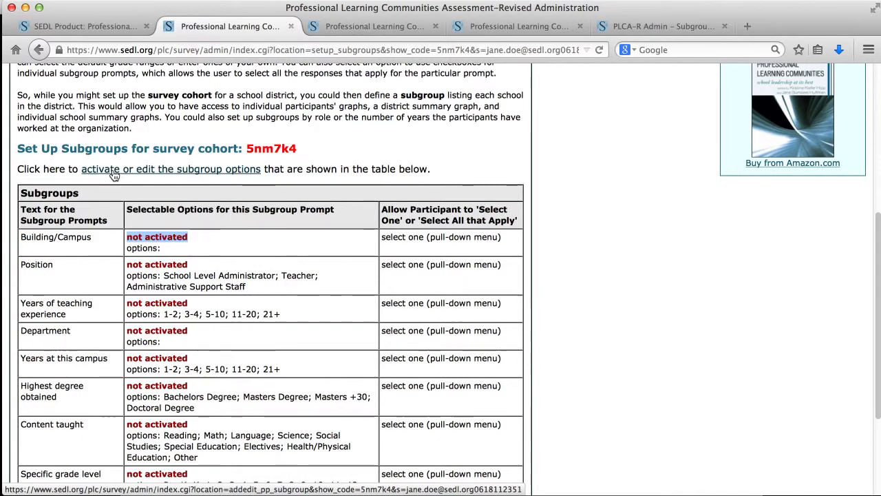
Activate Building/Campus as a pull-down and Position as radio buttons
{"action": "left_click", "coordinate": [114, 172]}
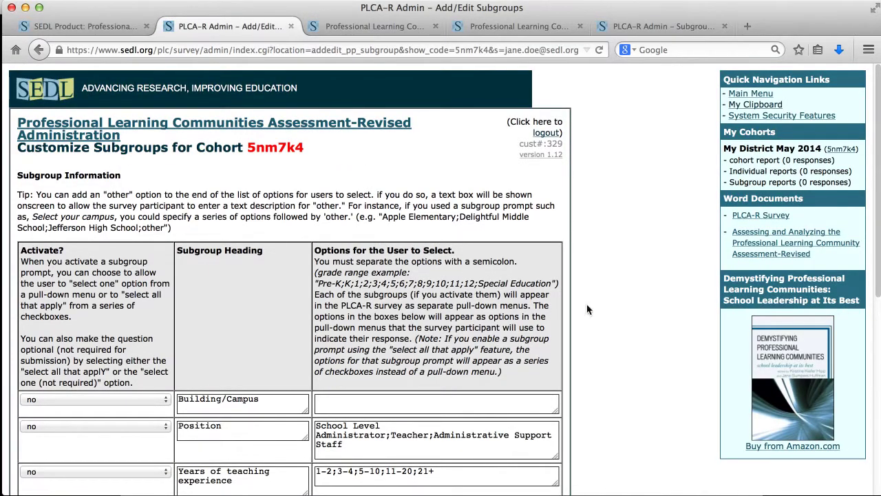
{"action": "scroll", "coordinate": [608, 309], "scroll_direction": "down", "scroll_amount": 3}
{"action": "scroll", "coordinate": [606, 316], "scroll_direction": "down", "scroll_amount": 2}
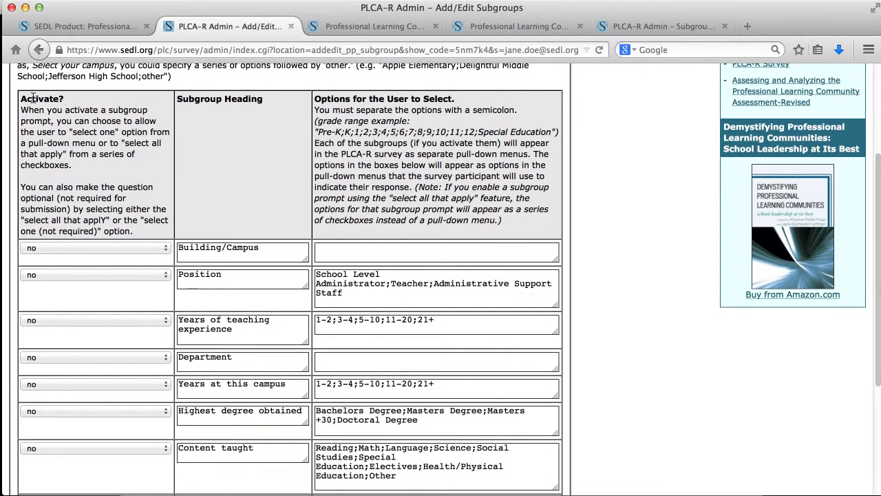
{"action": "left_click", "coordinate": [69, 248]}
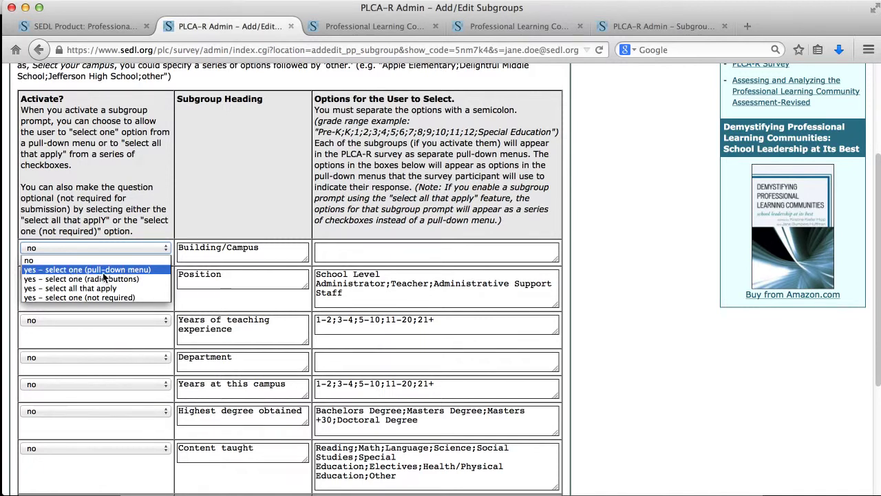
{"action": "left_click", "coordinate": [157, 270]}
{"action": "left_click", "coordinate": [144, 274]}
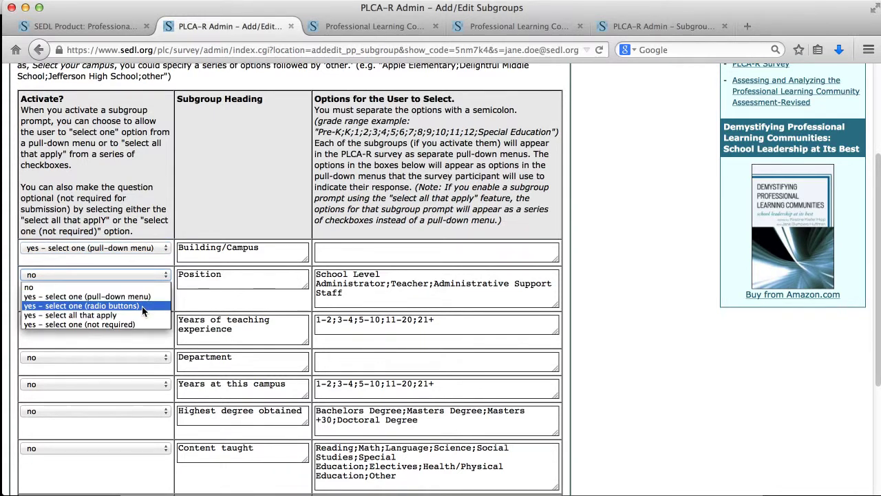
{"action": "left_click", "coordinate": [142, 306]}
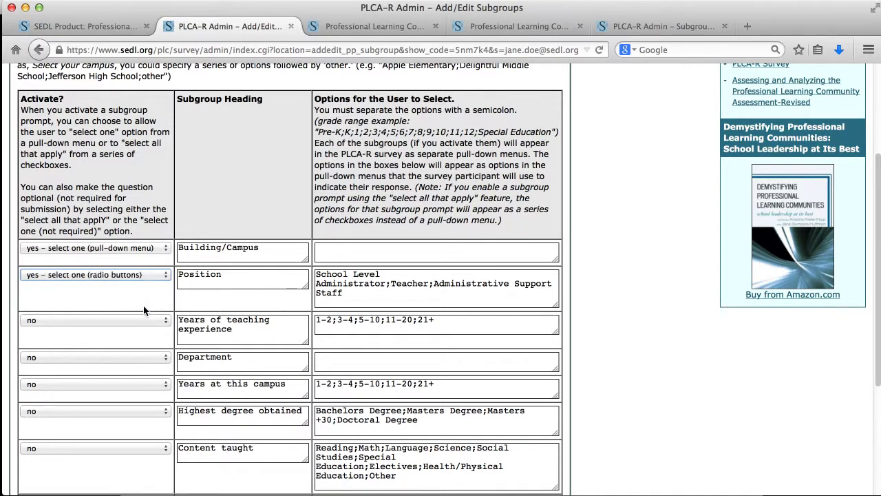
Activate Years of teaching experience, Department, Years at this campus and Highest degree obtained as pull-downs
{"action": "left_click", "coordinate": [143, 324]}
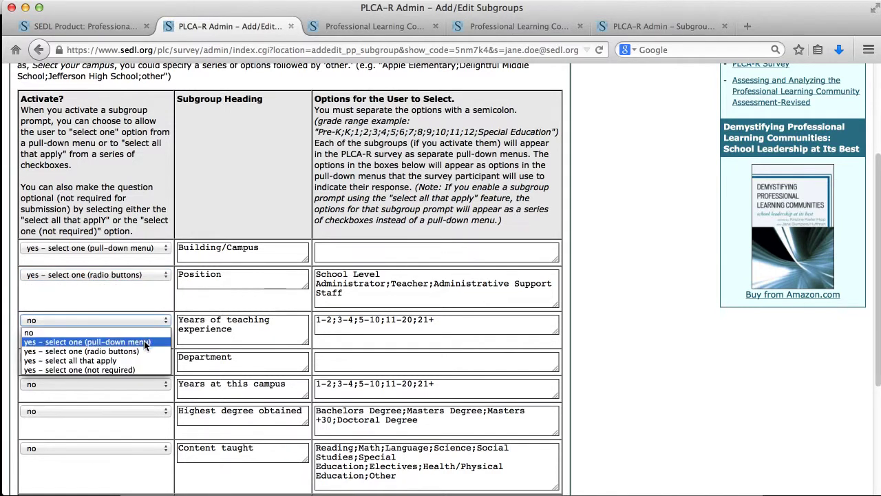
{"action": "left_click", "coordinate": [145, 342]}
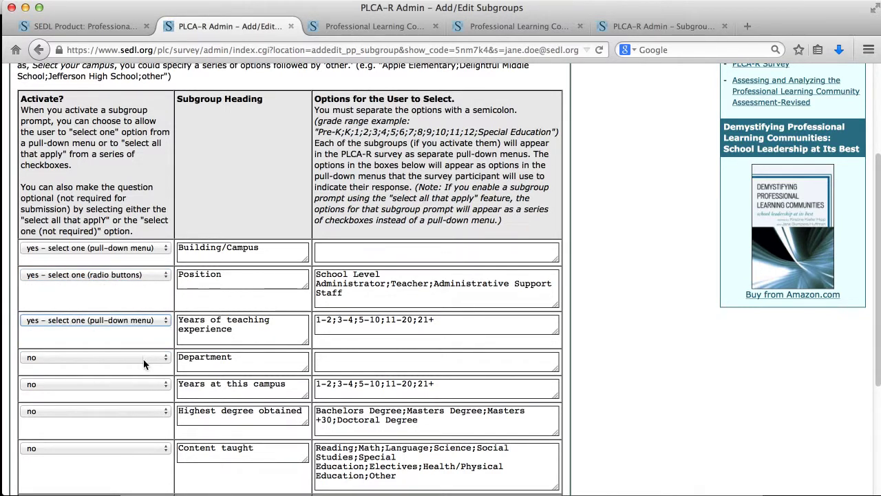
{"action": "left_click", "coordinate": [144, 363]}
{"action": "left_click", "coordinate": [145, 376]}
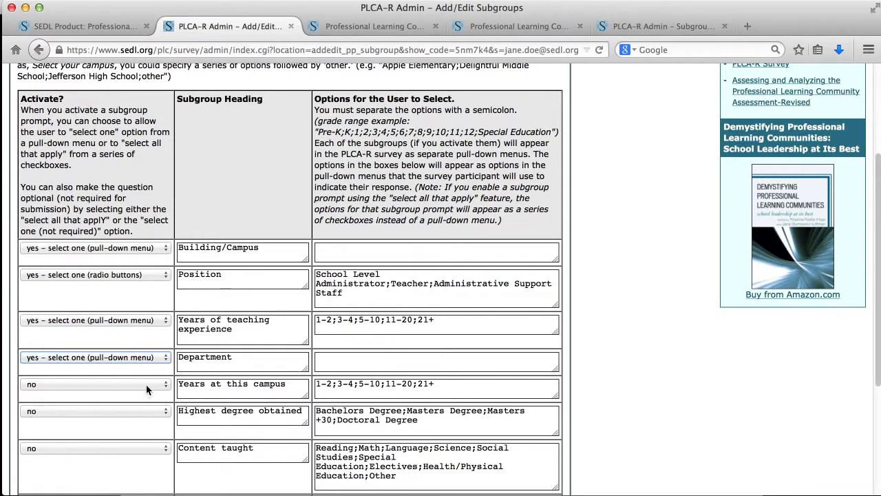
{"action": "left_click", "coordinate": [148, 387]}
{"action": "left_click", "coordinate": [144, 405]}
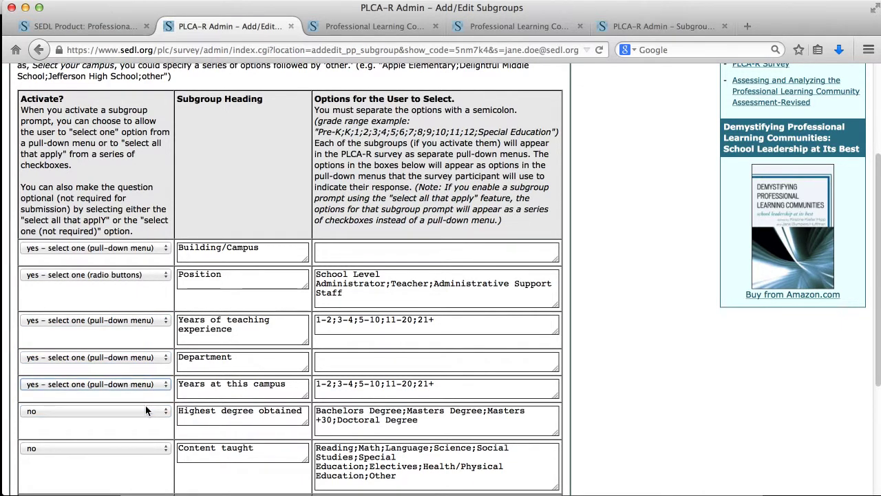
{"action": "left_click", "coordinate": [146, 411]}
{"action": "left_click", "coordinate": [139, 427]}
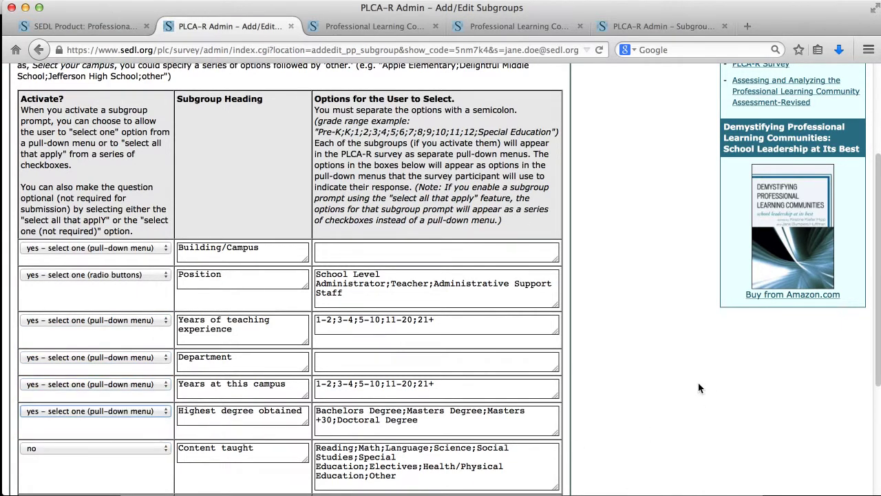
Set Content taught to 'yes – select all that apply'
{"action": "scroll", "coordinate": [696, 382], "scroll_direction": "down", "scroll_amount": 5}
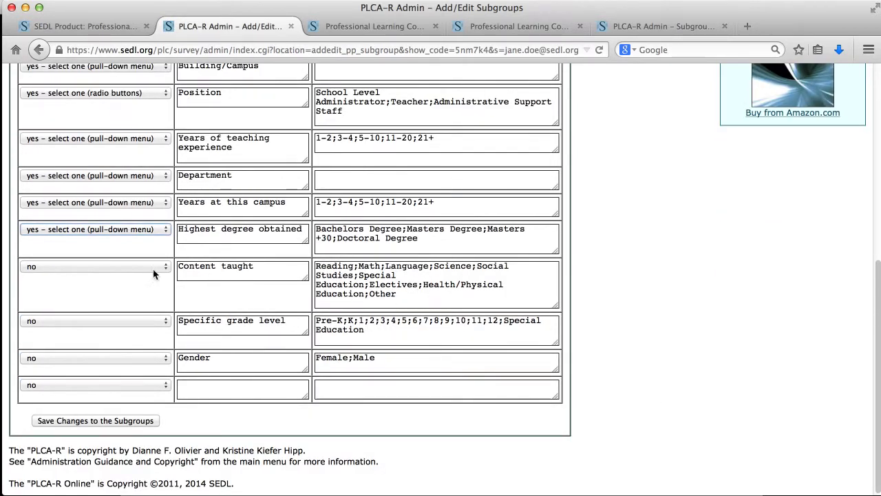
{"action": "left_click", "coordinate": [124, 268]}
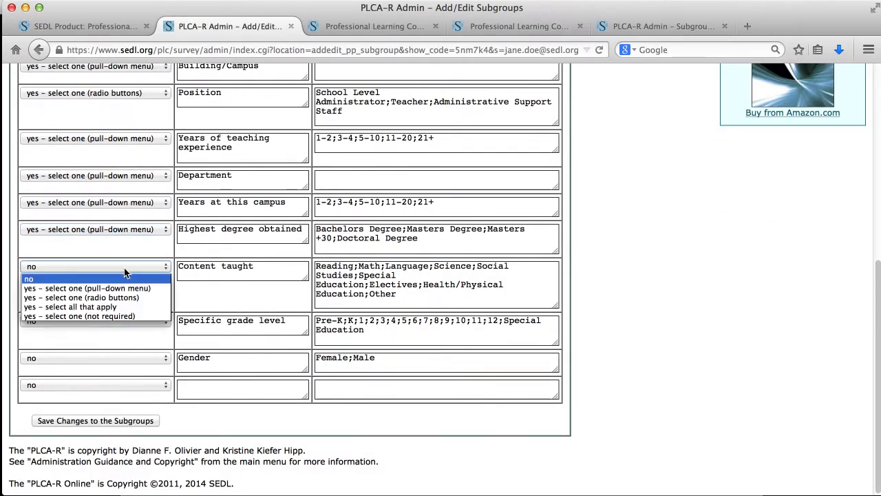
{"action": "left_click", "coordinate": [42, 307]}
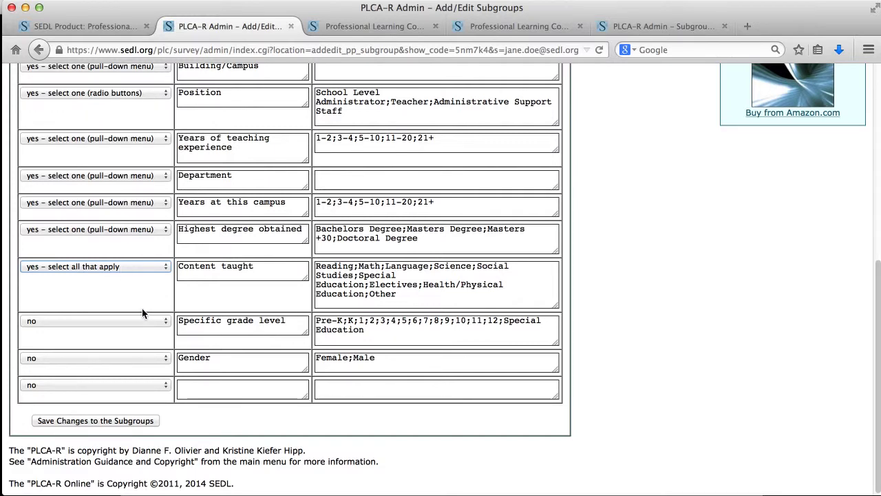
{"action": "scroll", "coordinate": [148, 303], "scroll_direction": "up", "scroll_amount": 2}
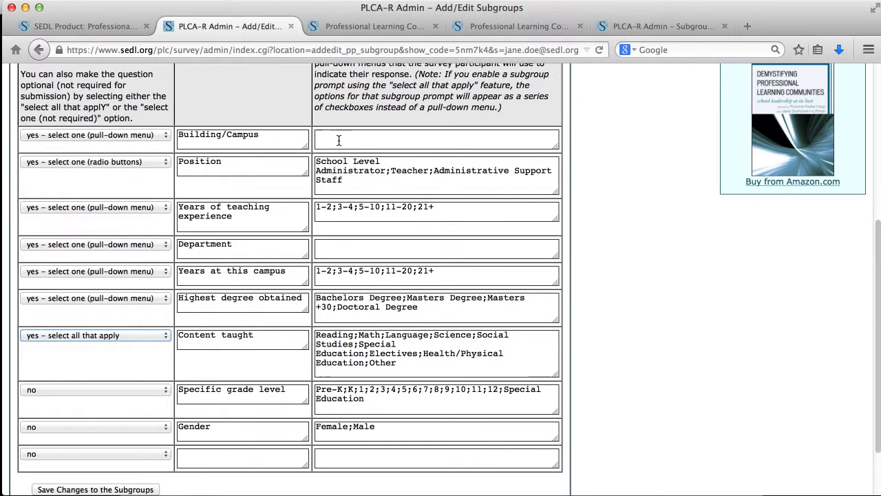
Enter Building/Campus options Apple Elementary;Lincoln High School and Department options English;Math;Science
{"action": "scroll", "coordinate": [351, 141], "scroll_direction": "up", "scroll_amount": 2}
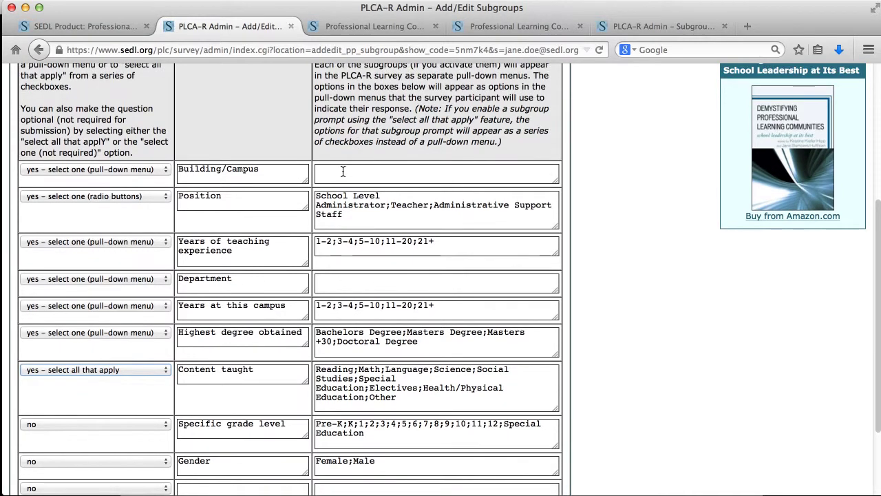
{"action": "left_click", "coordinate": [342, 173]}
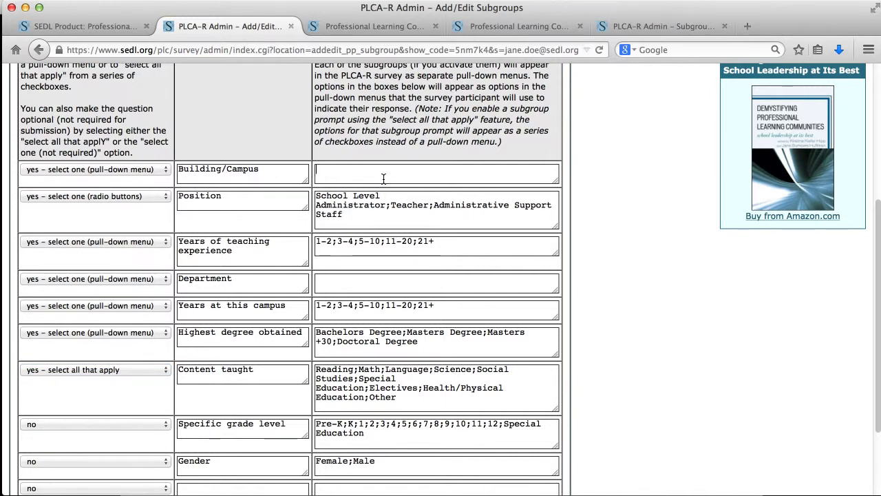
{"action": "type", "text": "Apple Elementary;Lincoln High School"}
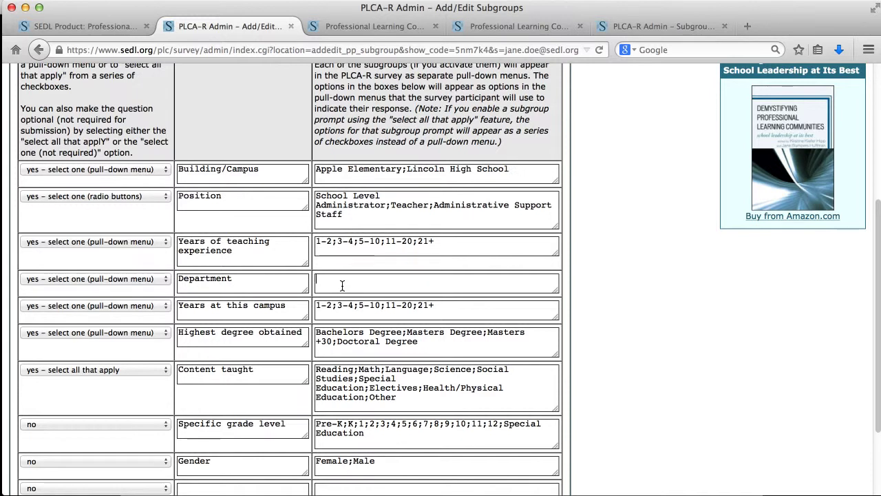
{"action": "left_click", "coordinate": [342, 285]}
{"action": "type", "text": "English;Math;Science"}
Save the subgroup changes and return to the cohort list
{"action": "scroll", "coordinate": [574, 299], "scroll_direction": "down", "scroll_amount": 3}
{"action": "left_click", "coordinate": [119, 419]}
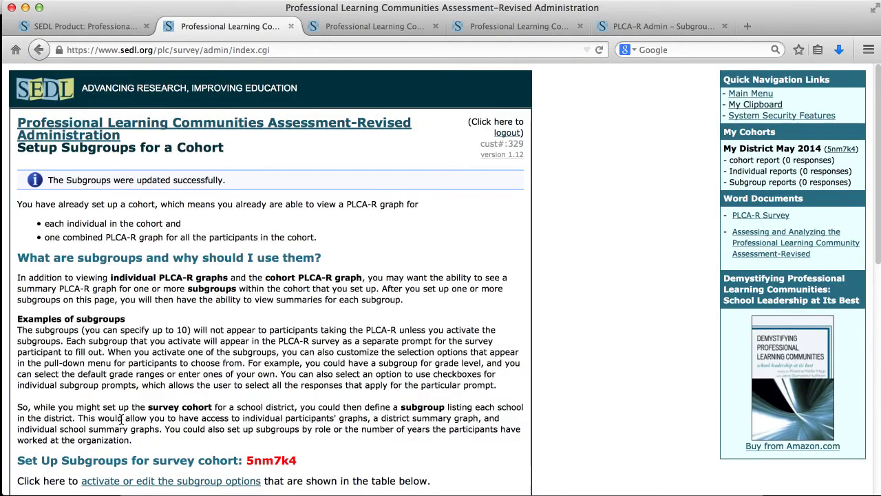
{"action": "left_click", "coordinate": [153, 138]}
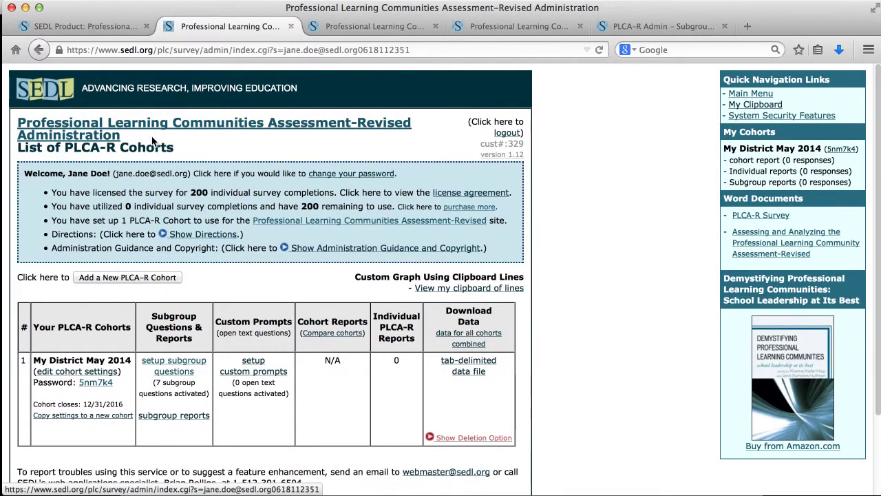
Open the cohort survey, accept consent, and view the Building/Campus choices
{"action": "left_click", "coordinate": [95, 382]}
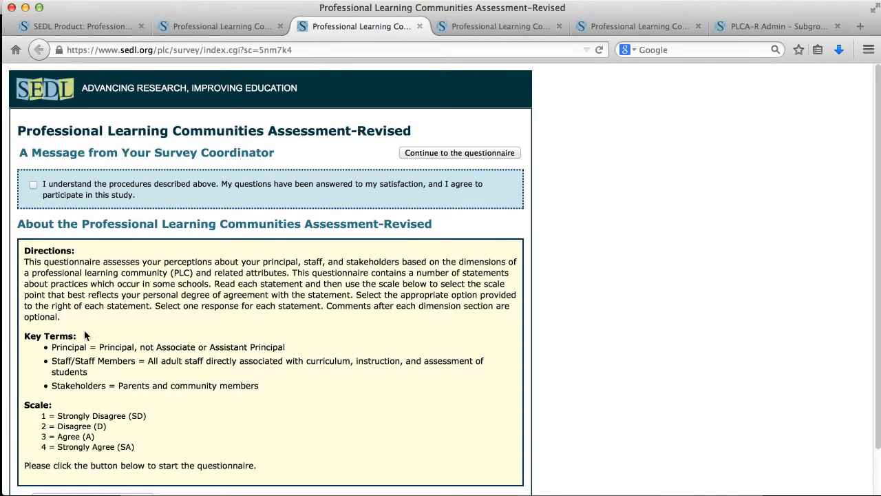
{"action": "left_click", "coordinate": [33, 189]}
{"action": "left_click", "coordinate": [410, 155]}
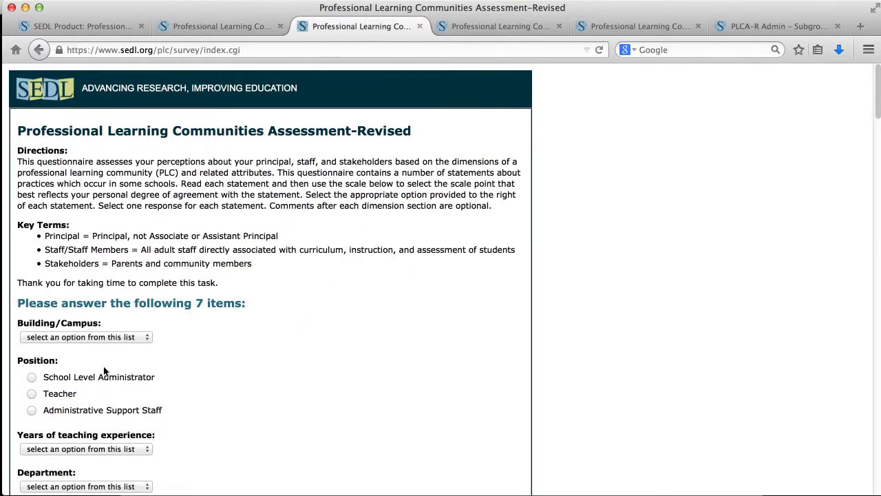
{"action": "left_click", "coordinate": [127, 337]}
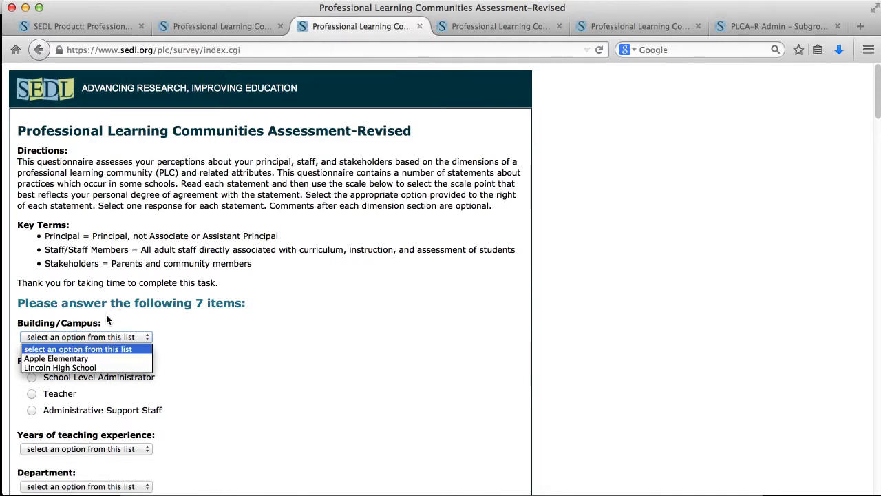
{"action": "left_click", "coordinate": [206, 329]}
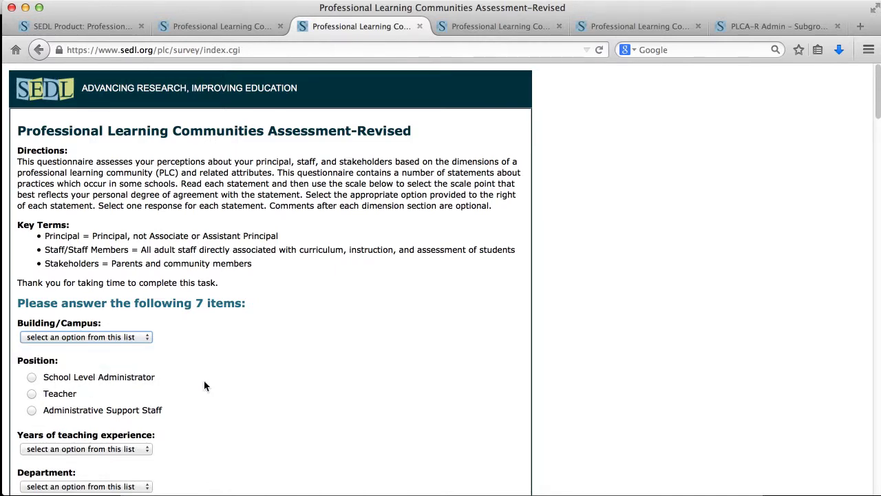
{"action": "scroll", "coordinate": [204, 379], "scroll_direction": "down", "scroll_amount": 4}
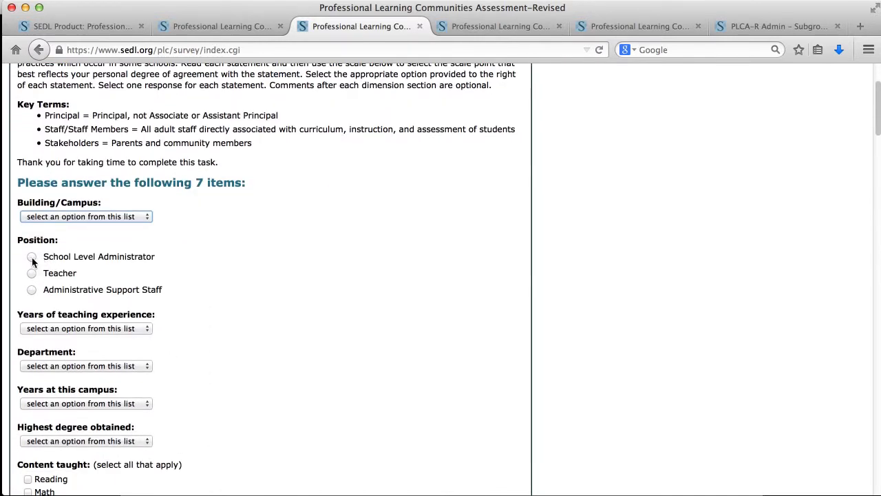
Try Position answers Teacher, Administrative Support Staff and School Level Administrator, rechecking Building/Campus choices
{"action": "left_click", "coordinate": [31, 272]}
{"action": "left_click", "coordinate": [32, 289]}
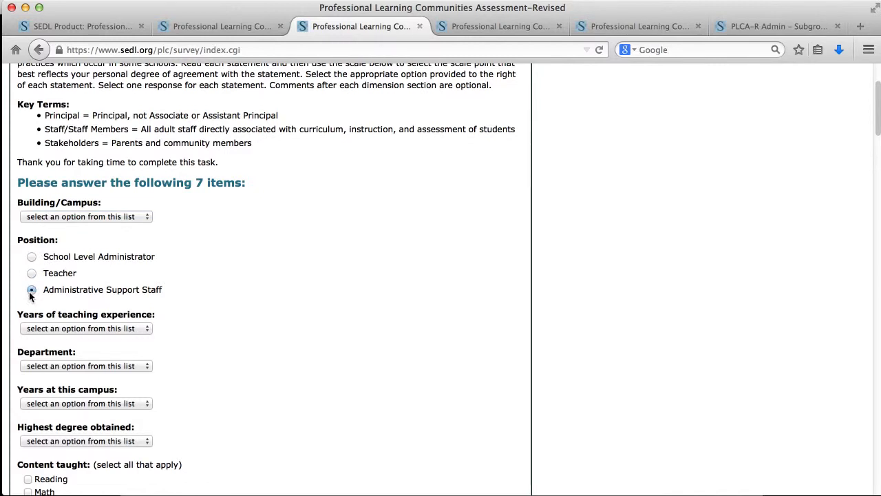
{"action": "left_click", "coordinate": [112, 218]}
{"action": "left_click", "coordinate": [230, 242]}
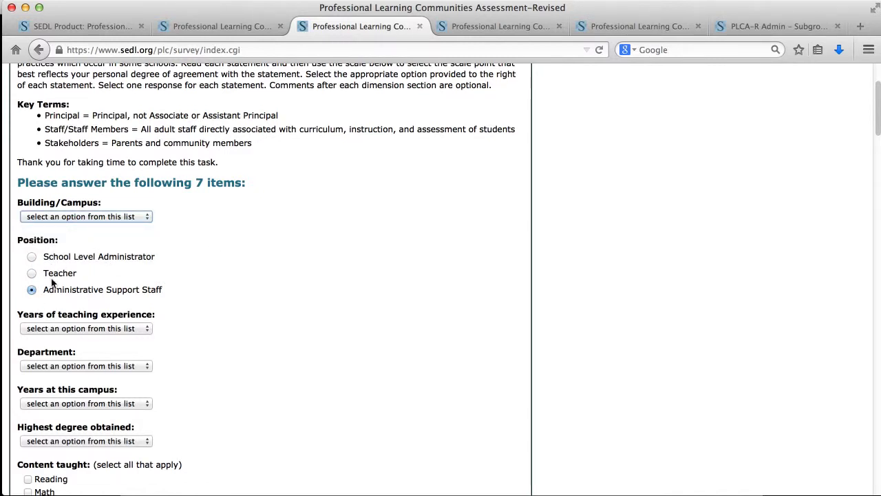
{"action": "left_click", "coordinate": [32, 273]}
{"action": "left_click", "coordinate": [31, 256]}
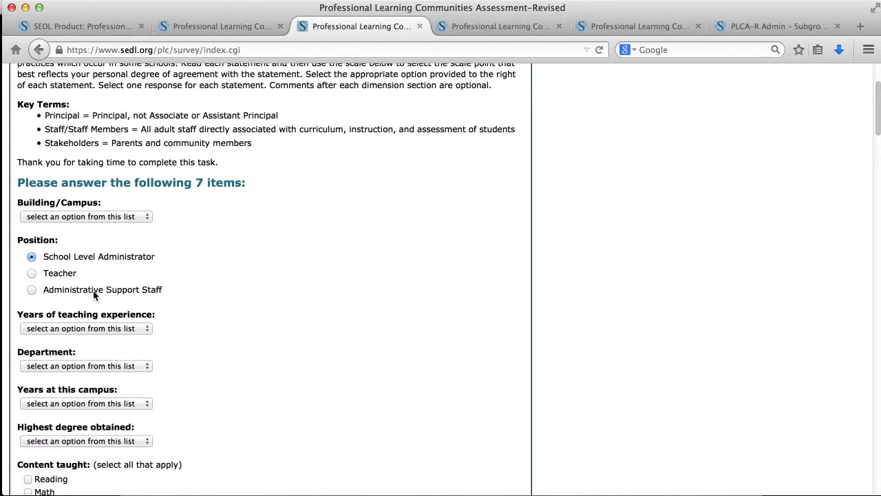
{"action": "left_click", "coordinate": [115, 216]}
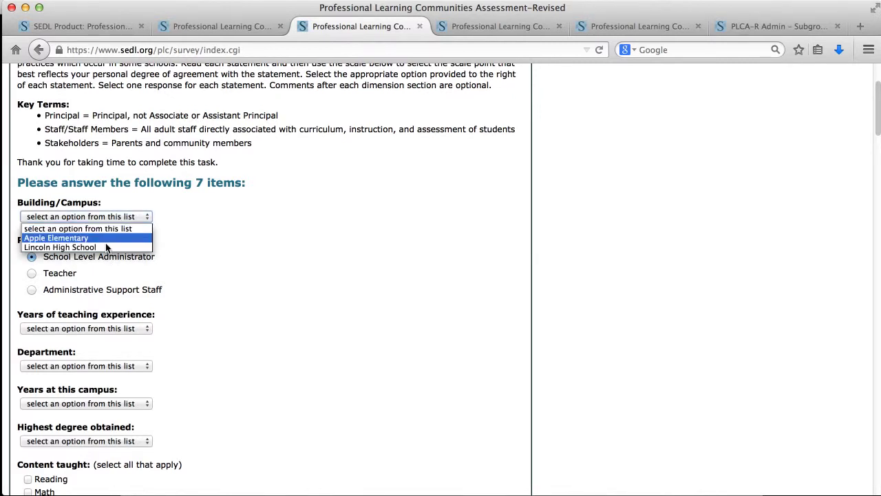
{"action": "left_click", "coordinate": [165, 229]}
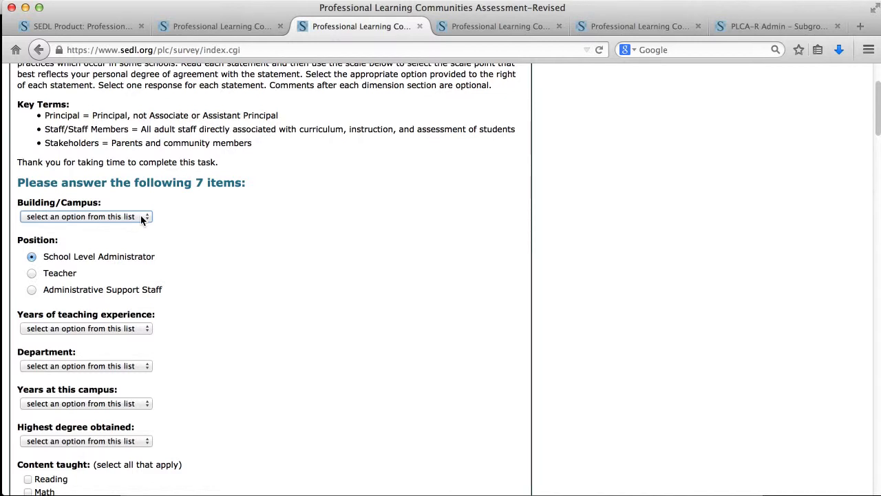
{"action": "left_click", "coordinate": [141, 216]}
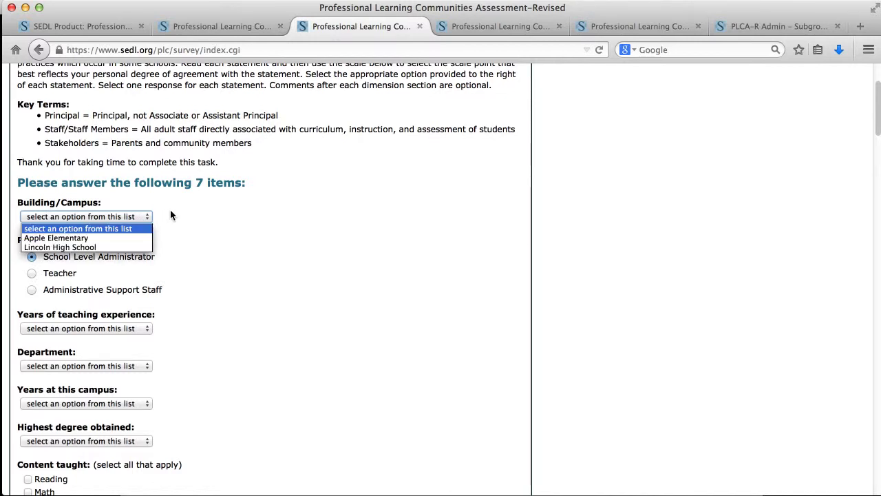
{"action": "left_click", "coordinate": [171, 213]}
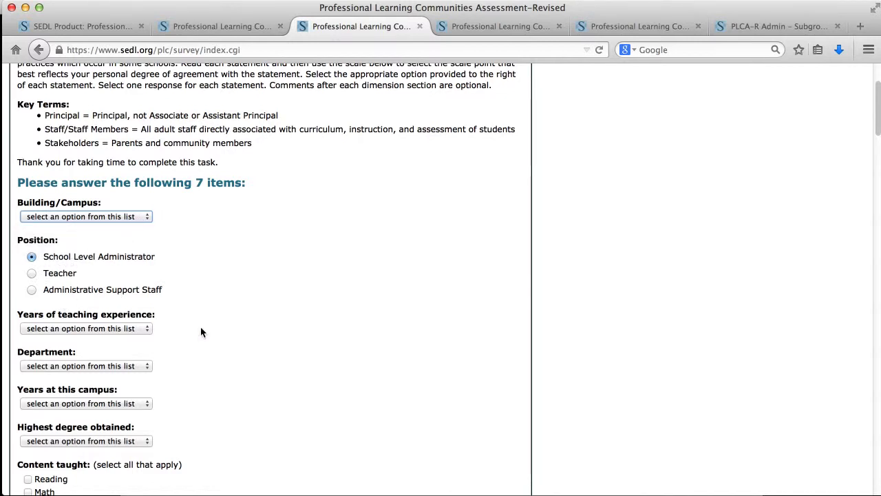
{"action": "scroll", "coordinate": [136, 333], "scroll_direction": "down", "scroll_amount": 5}
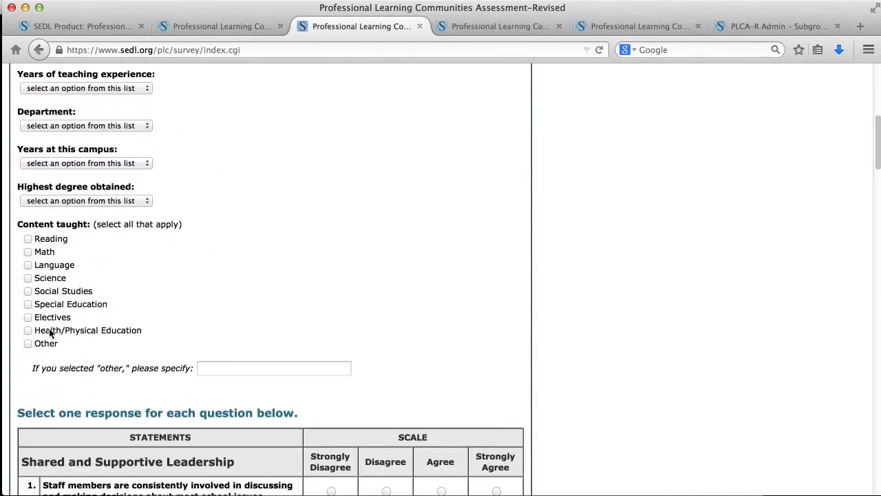
Close the survey preview and bring up Setup Custom Prompts for My District May 2014
{"action": "left_click", "coordinate": [417, 26]}
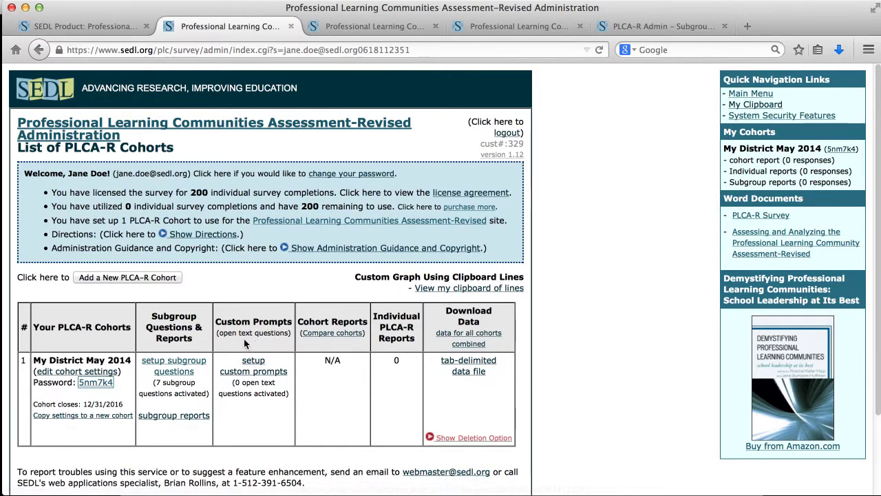
{"action": "left_click_drag", "start_coordinate": [220, 335], "coordinate": [292, 337]}
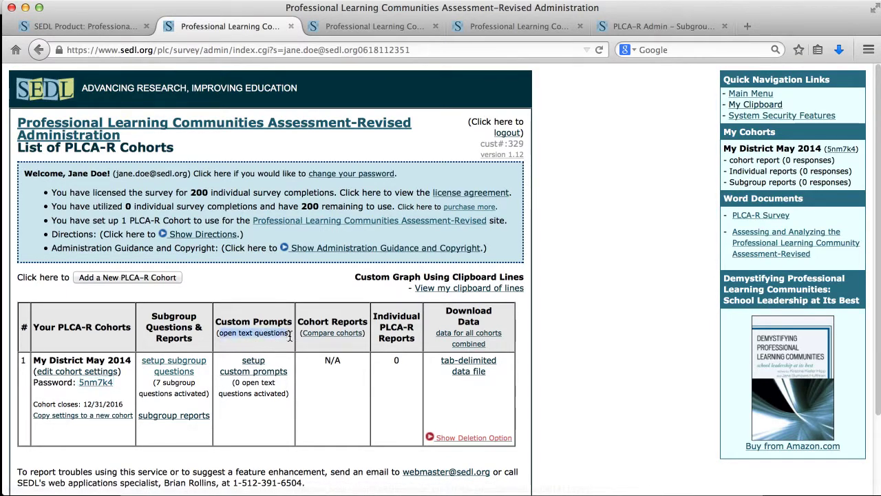
{"action": "left_click", "coordinate": [227, 355]}
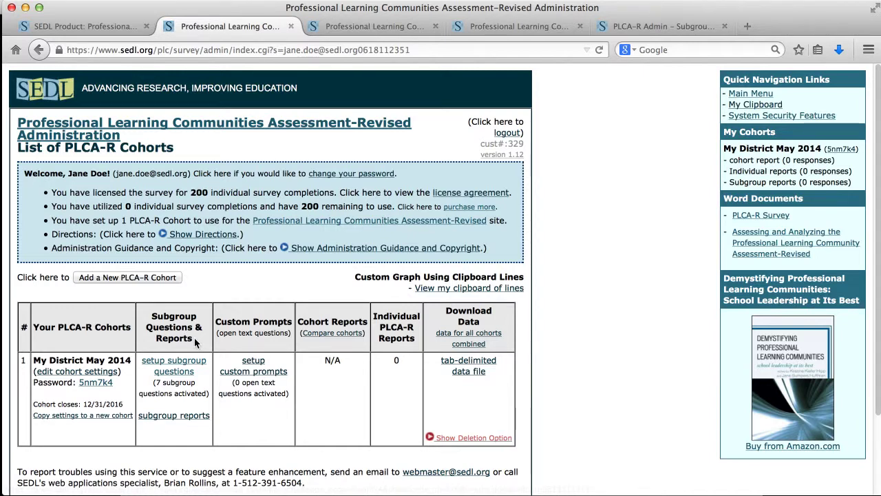
{"action": "left_click", "coordinate": [260, 373]}
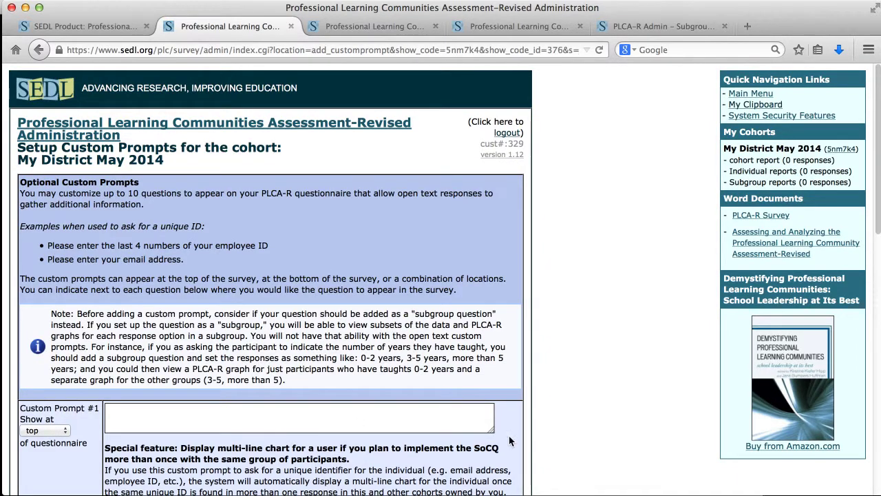
Write Custom Prompt #1 as 'Enter your email addressss'
{"action": "scroll", "coordinate": [519, 444], "scroll_direction": "down", "scroll_amount": 3}
{"action": "scroll", "coordinate": [518, 441], "scroll_direction": "down", "scroll_amount": 5}
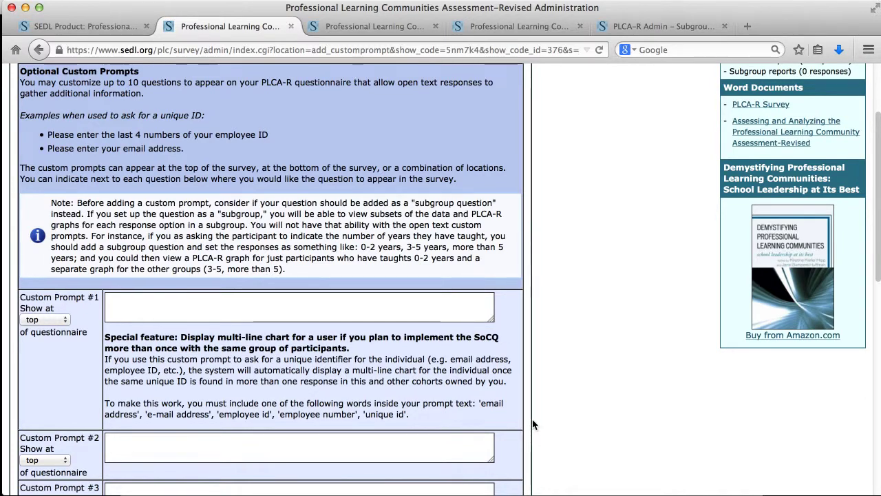
{"action": "scroll", "coordinate": [533, 419], "scroll_direction": "down", "scroll_amount": 1}
{"action": "left_click_drag", "start_coordinate": [105, 295], "coordinate": [409, 369]}
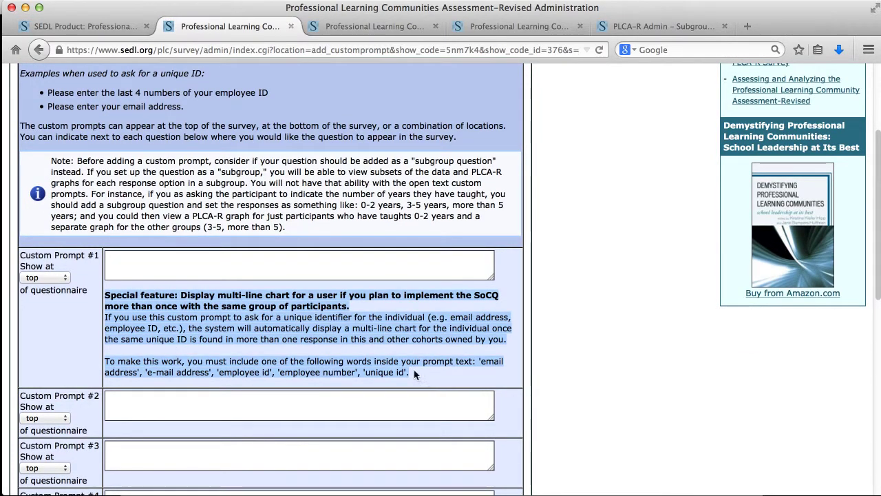
{"action": "left_click", "coordinate": [136, 269]}
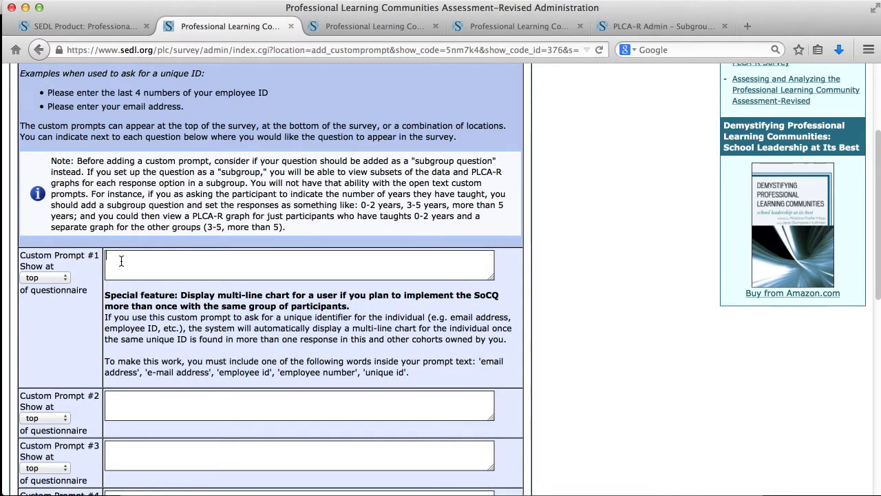
{"action": "type", "text": "Enter your email addre"}
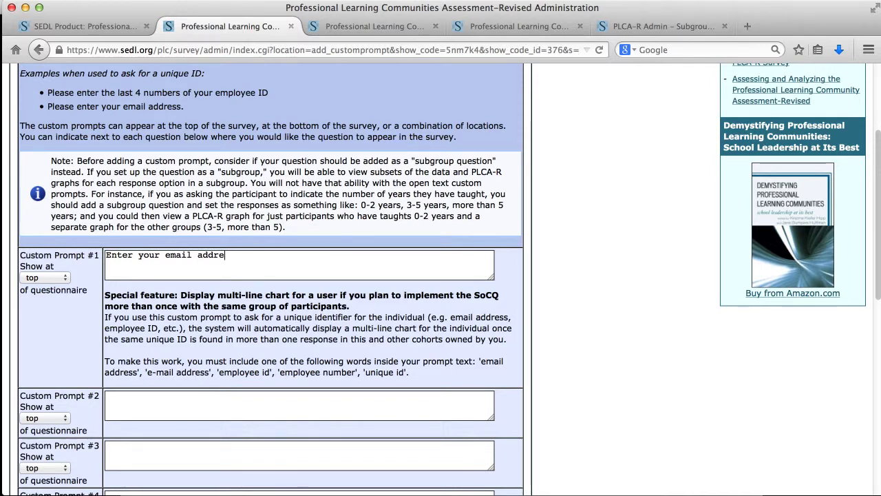
{"action": "type", "text": "ssss."}
{"action": "scroll", "coordinate": [517, 394], "scroll_direction": "down", "scroll_amount": 10}
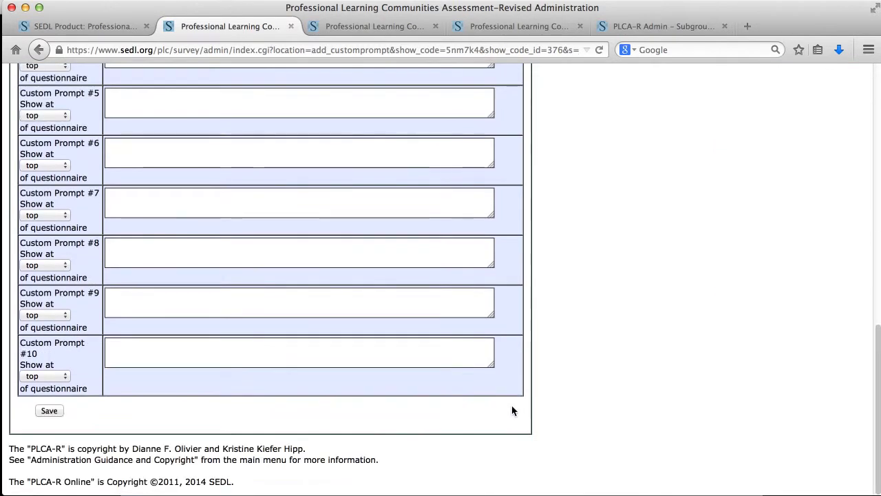
Save the custom prompts so the cohort shows 1 open-text question activated
{"action": "left_click", "coordinate": [49, 410]}
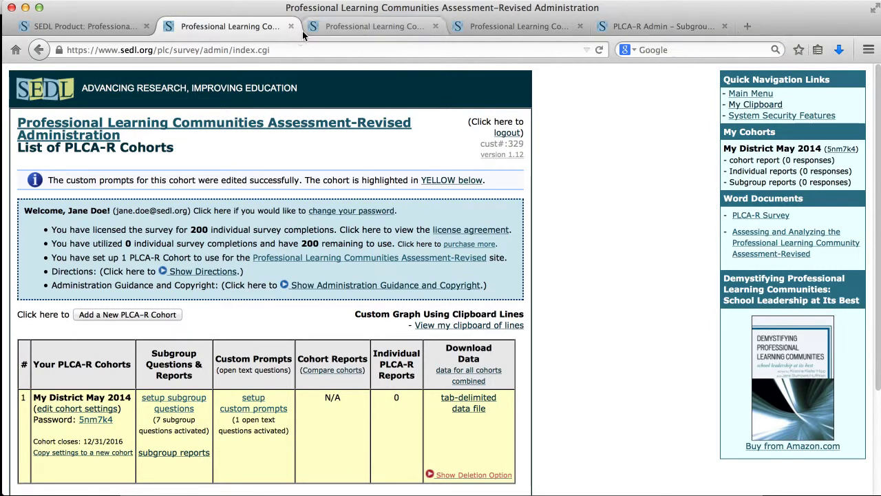
Log in on the administration tab and scroll through the full cohort list
{"action": "left_click", "coordinate": [639, 25]}
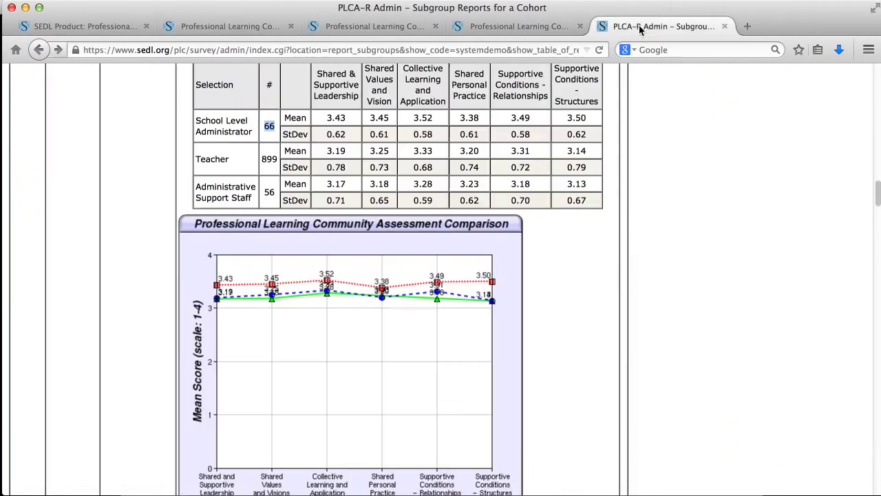
{"action": "left_click", "coordinate": [522, 26]}
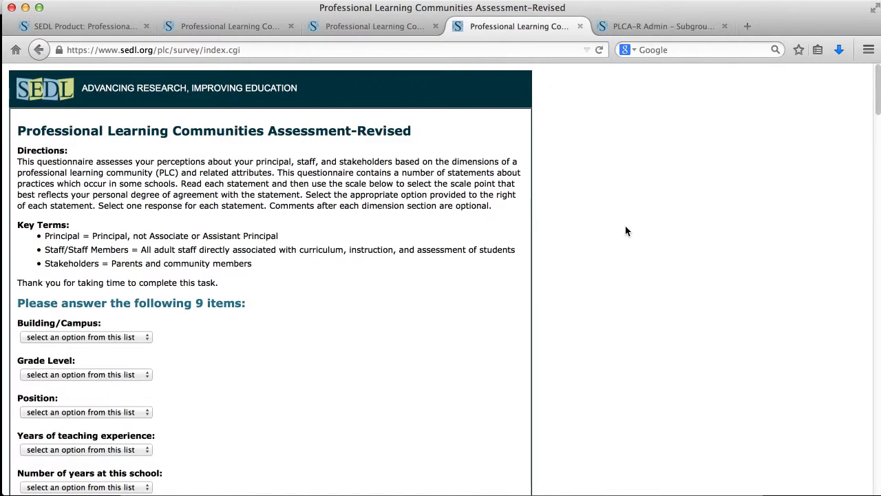
{"action": "left_click", "coordinate": [366, 28]}
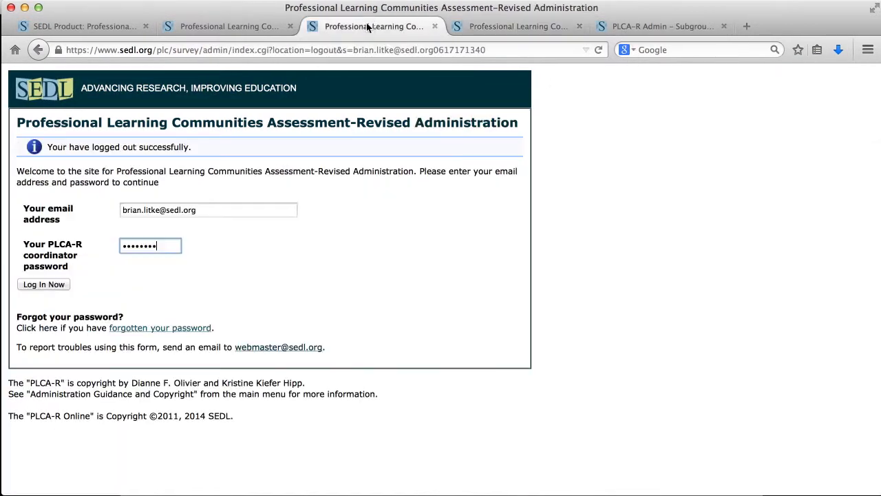
{"action": "left_click", "coordinate": [45, 285]}
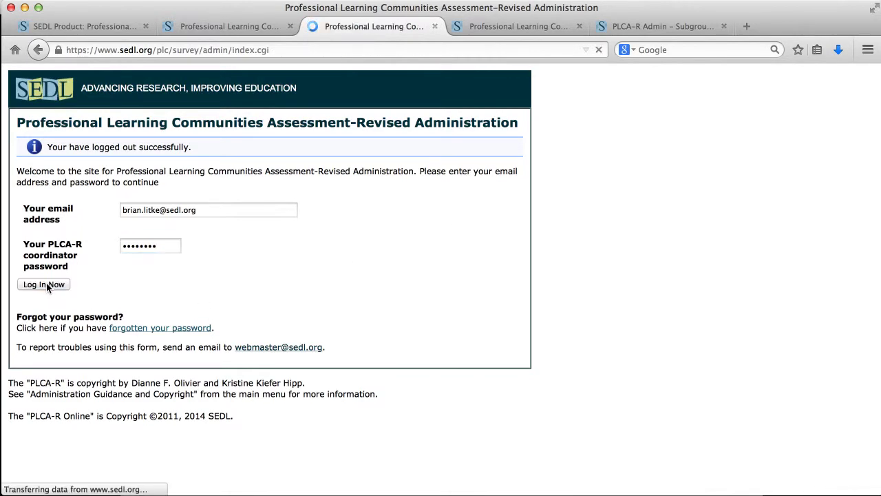
{"action": "scroll", "coordinate": [568, 348], "scroll_direction": "down", "scroll_amount": 10}
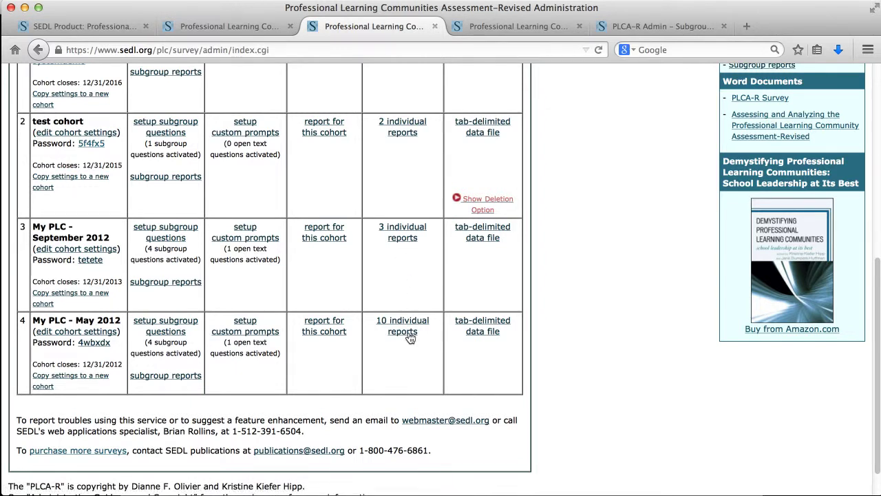
Show the first response's multi-line chart from My PLC - September 2012's individual reports
{"action": "left_click", "coordinate": [403, 239]}
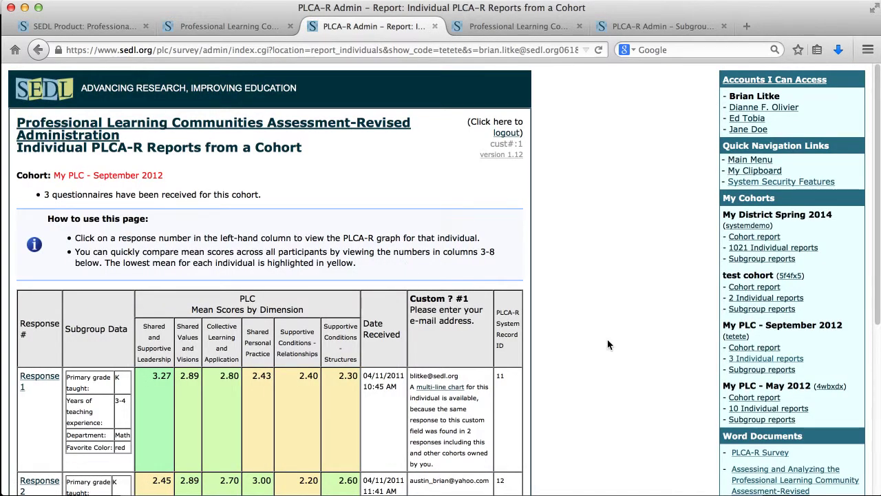
{"action": "scroll", "coordinate": [607, 339], "scroll_direction": "down", "scroll_amount": 5}
{"action": "scroll", "coordinate": [607, 339], "scroll_direction": "down", "scroll_amount": 1}
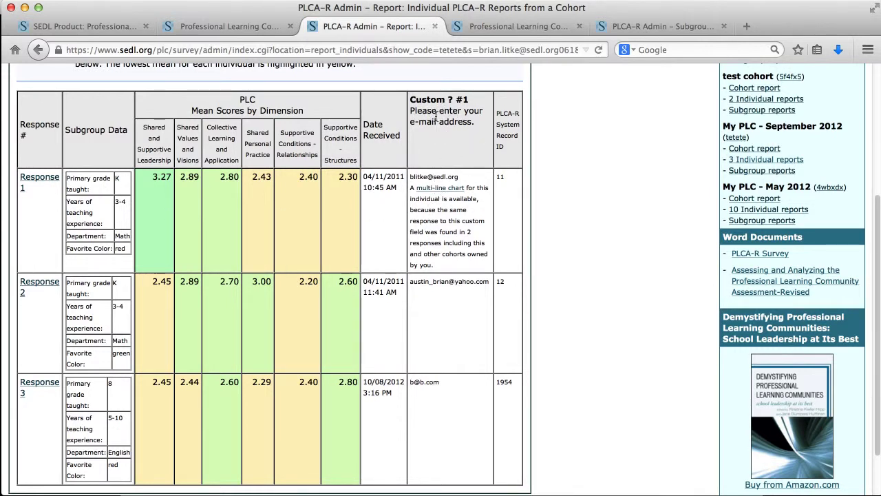
{"action": "left_click_drag", "start_coordinate": [459, 177], "coordinate": [411, 178]}
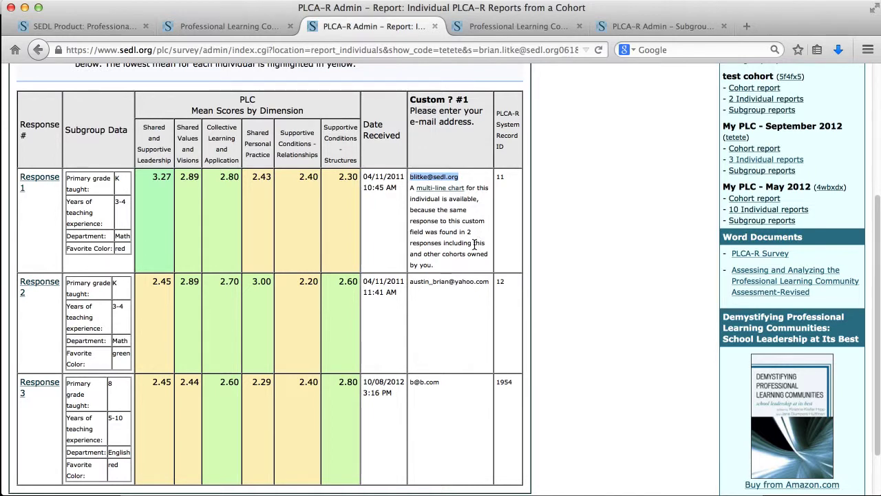
{"action": "left_click", "coordinate": [436, 190]}
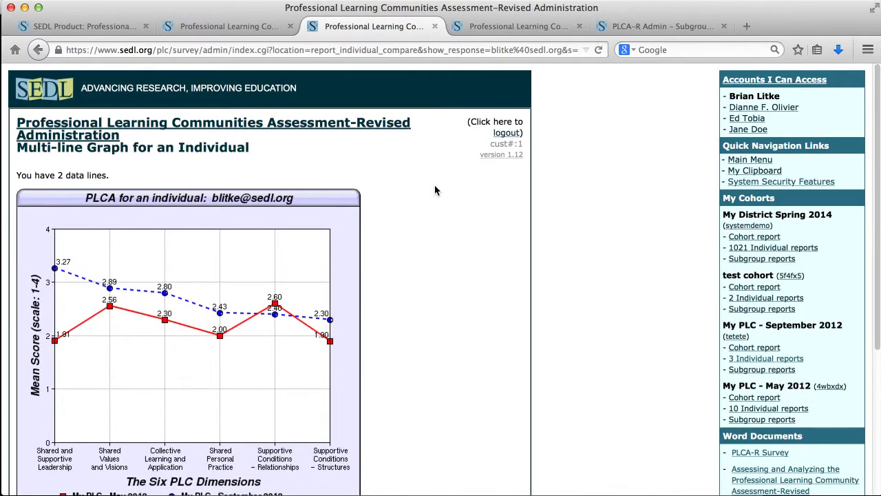
{"action": "scroll", "coordinate": [460, 295], "scroll_direction": "down", "scroll_amount": 1}
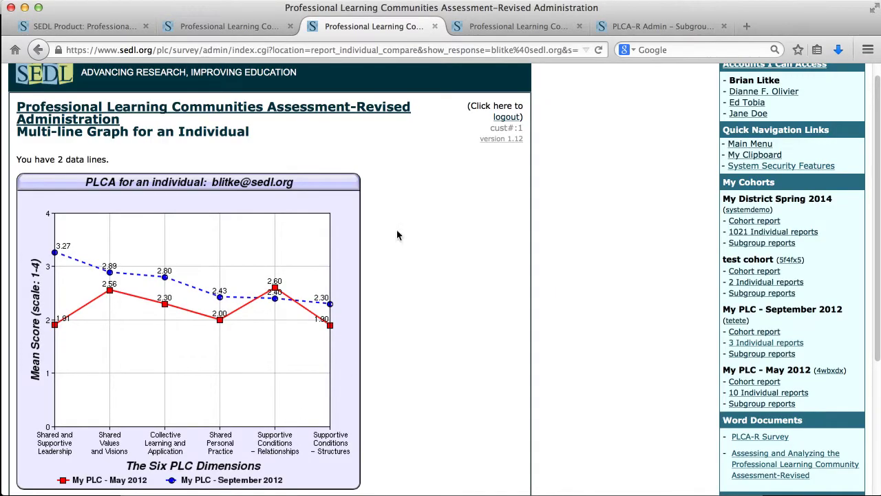
Return to the main cohort list, select the survey web address, and close the survey page
{"action": "left_click", "coordinate": [327, 112]}
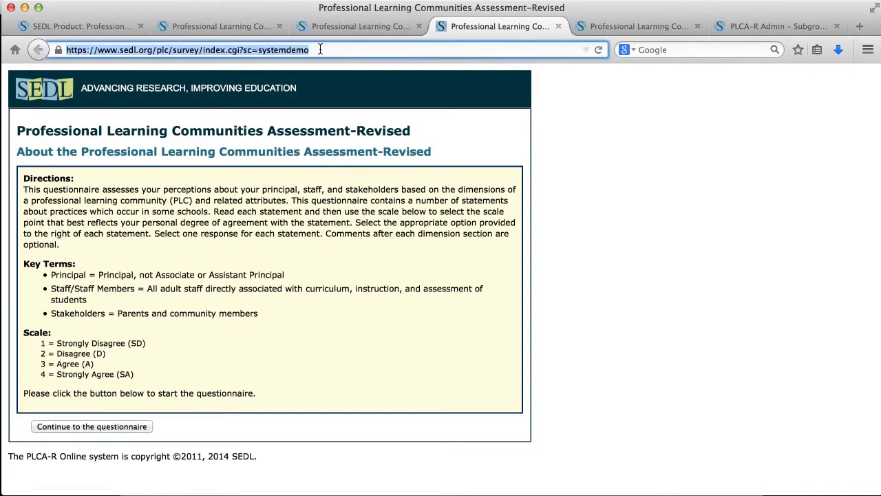
{"action": "left_click", "coordinate": [331, 50]}
{"action": "left_click_drag", "start_coordinate": [332, 50], "coordinate": [72, 39]}
{"action": "left_click", "coordinate": [558, 27]}
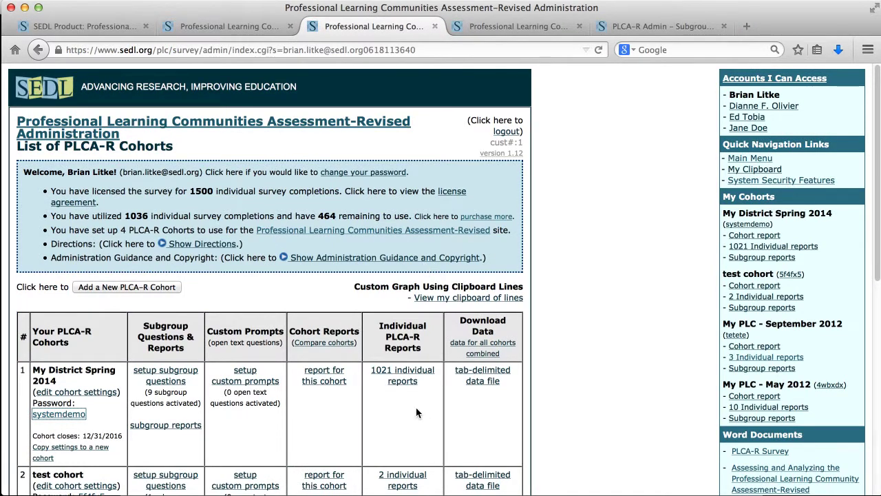
{"action": "scroll", "coordinate": [583, 232], "scroll_direction": "up", "scroll_amount": 1}
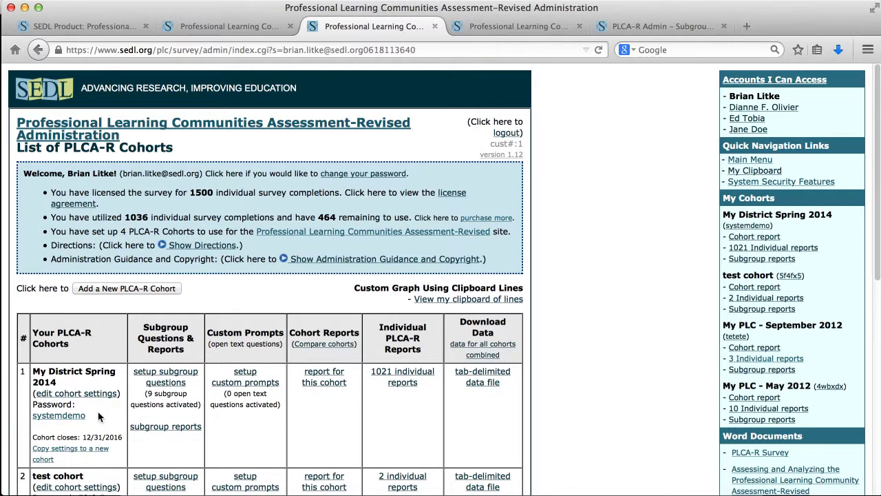
Copy My District Spring 2014 into new cohort 'October 2014' with a participant password
{"action": "left_click", "coordinate": [78, 452]}
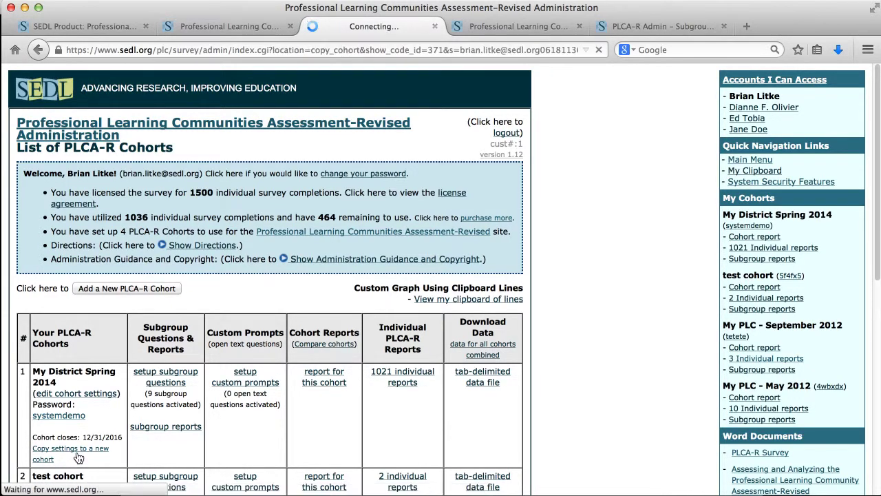
{"action": "left_click", "coordinate": [105, 219]}
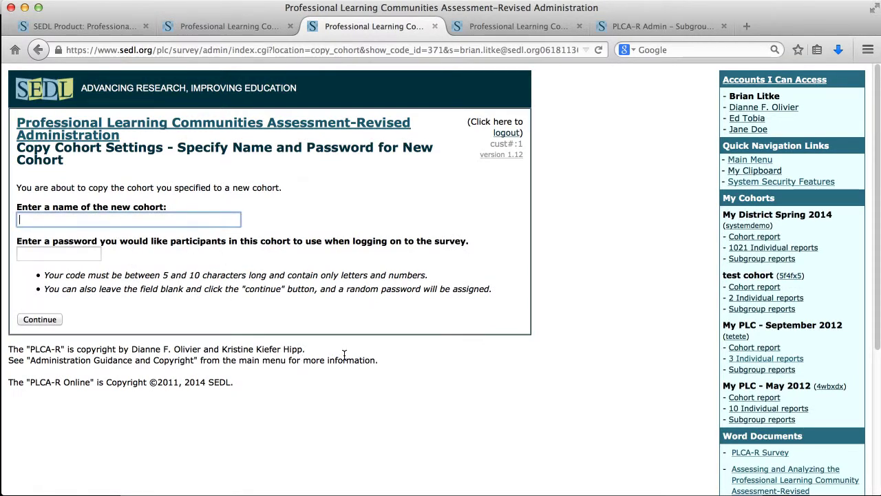
{"action": "type", "text": "Oc"}
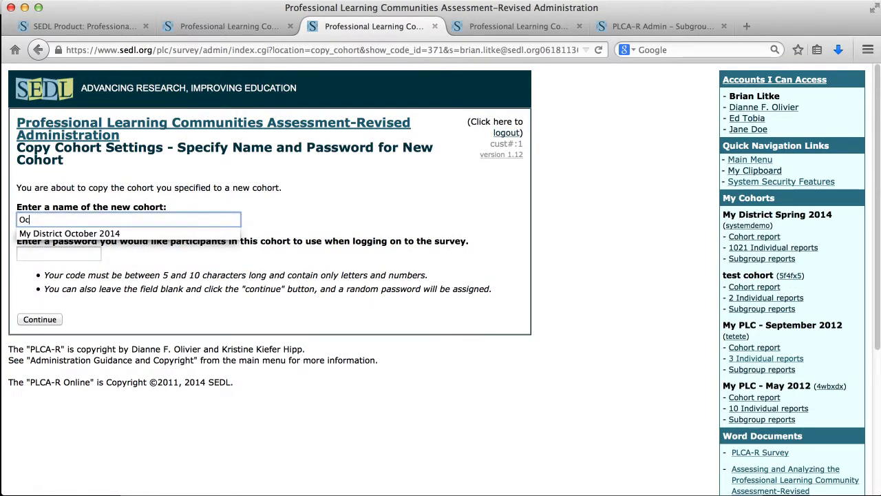
{"action": "type", "text": "tober 2014"}
{"action": "left_click", "coordinate": [77, 255]}
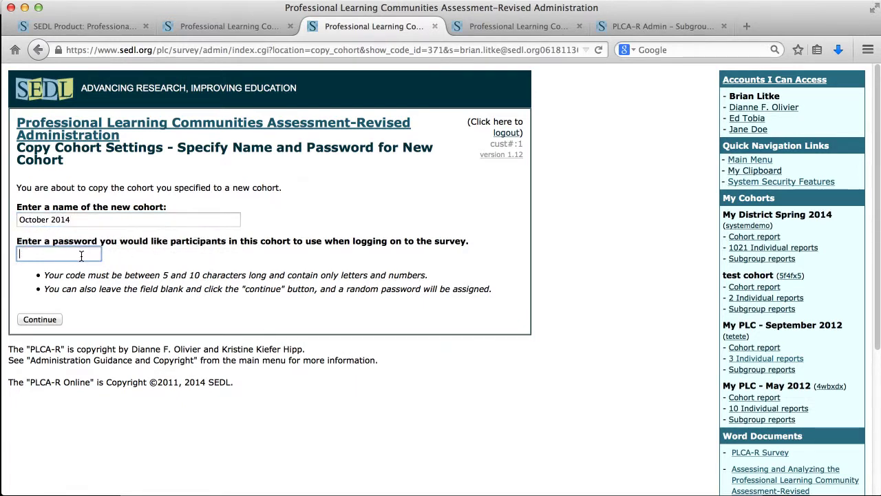
{"action": "left_click", "coordinate": [40, 321]}
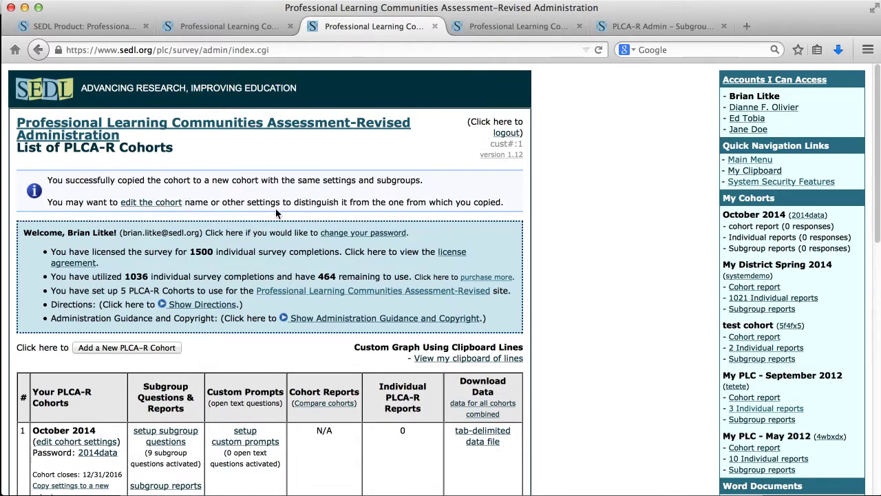
{"action": "scroll", "coordinate": [425, 226], "scroll_direction": "down", "scroll_amount": 5}
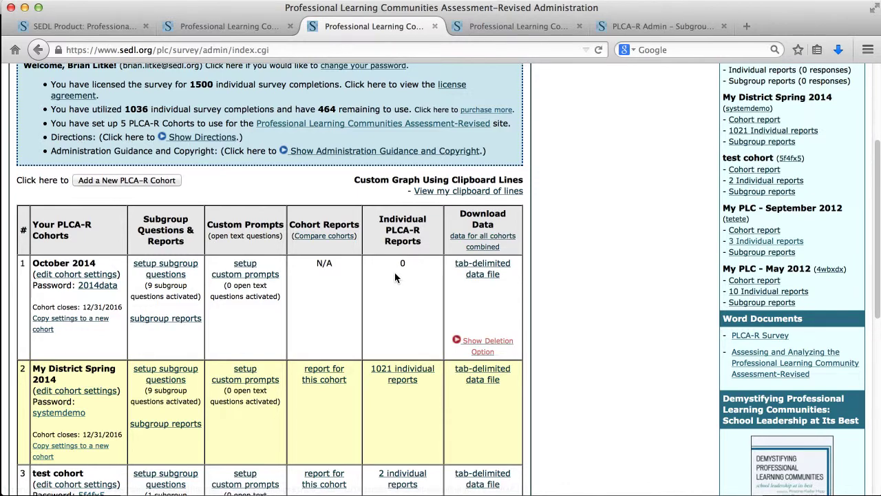
{"action": "scroll", "coordinate": [395, 272], "scroll_direction": "up", "scroll_amount": 5}
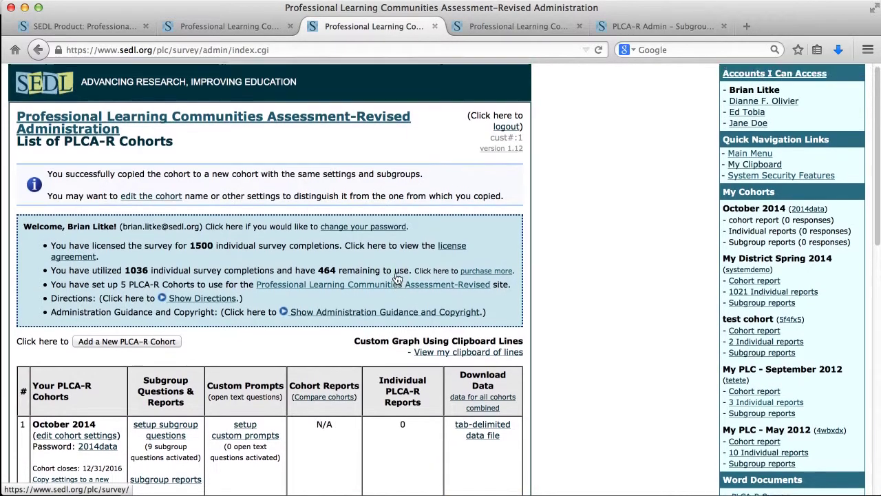